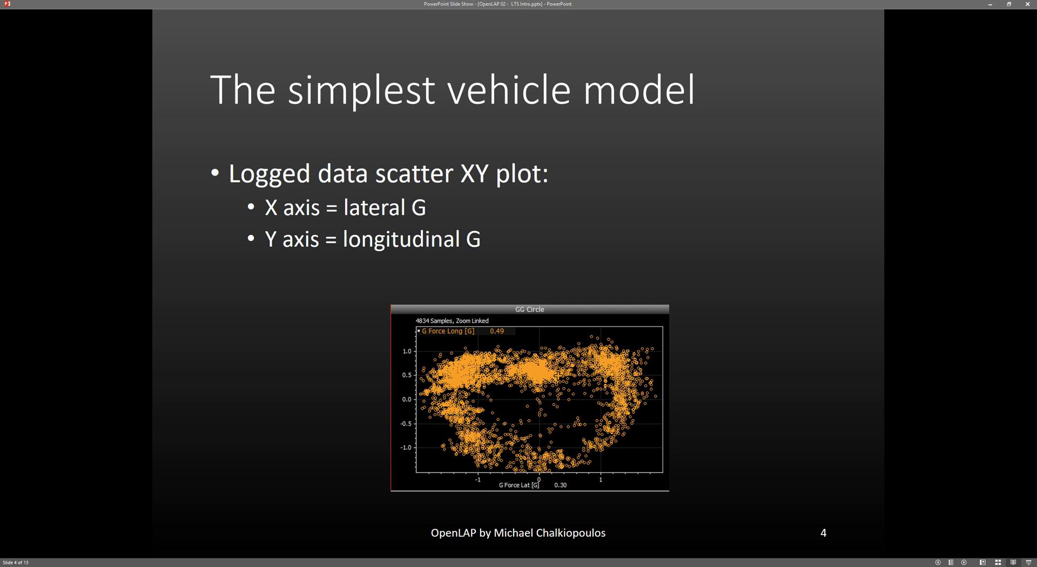
Play the next slide animation to show the GG Circle ellipse, arrow and label.
{"action": "key", "text": "Right"}
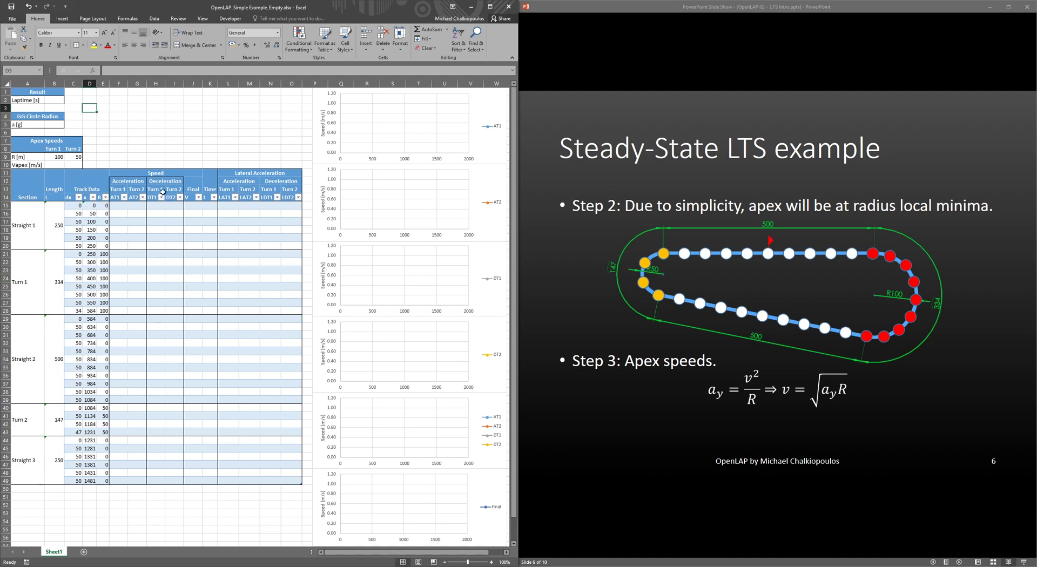
Set the GG circle radius in B5 to 2 g.
{"action": "left_click", "coordinate": [54, 125]}
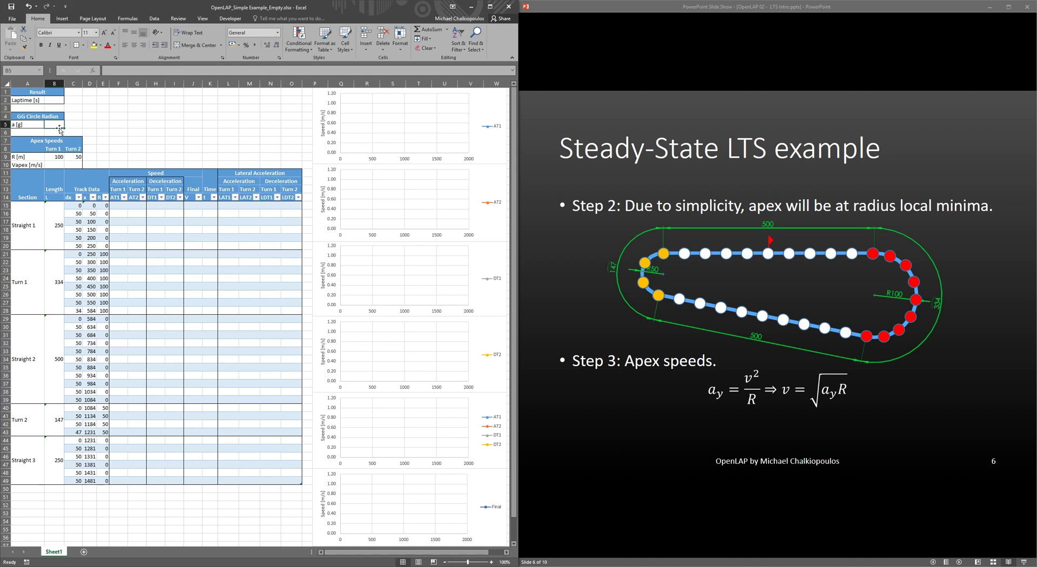
{"action": "type", "text": "2"}
{"action": "key", "text": "Return"}
Enter =SQRT($B$5*9.81*B9) in B10, giving Turn 1 an apex speed of 44.29 m/s.
{"action": "key", "text": "Down"}
{"action": "key", "text": "Down"}
{"action": "key", "text": "Down"}
{"action": "key", "text": "Down"}
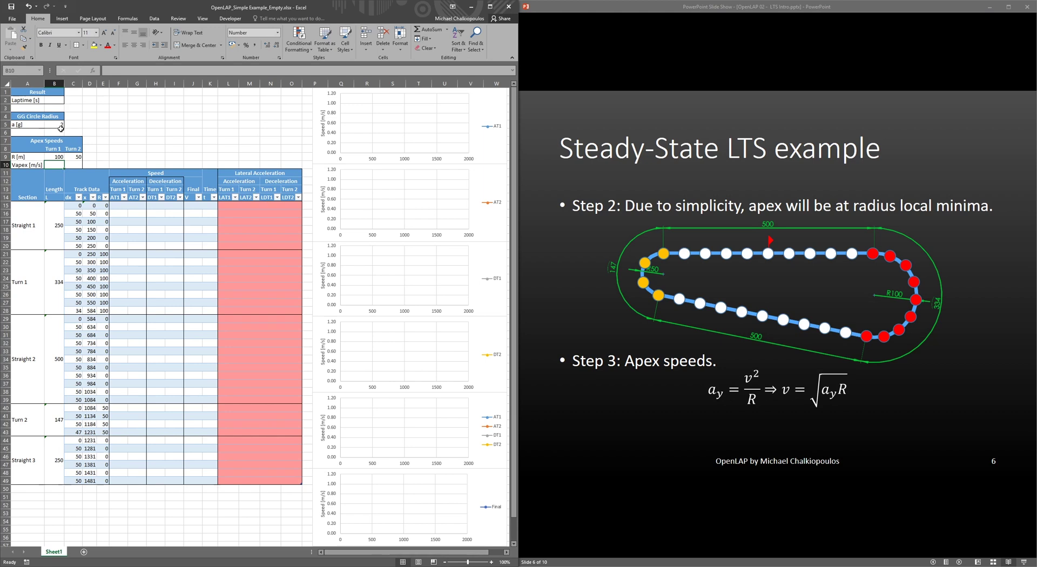
{"action": "type", "text": "=sqrt("}
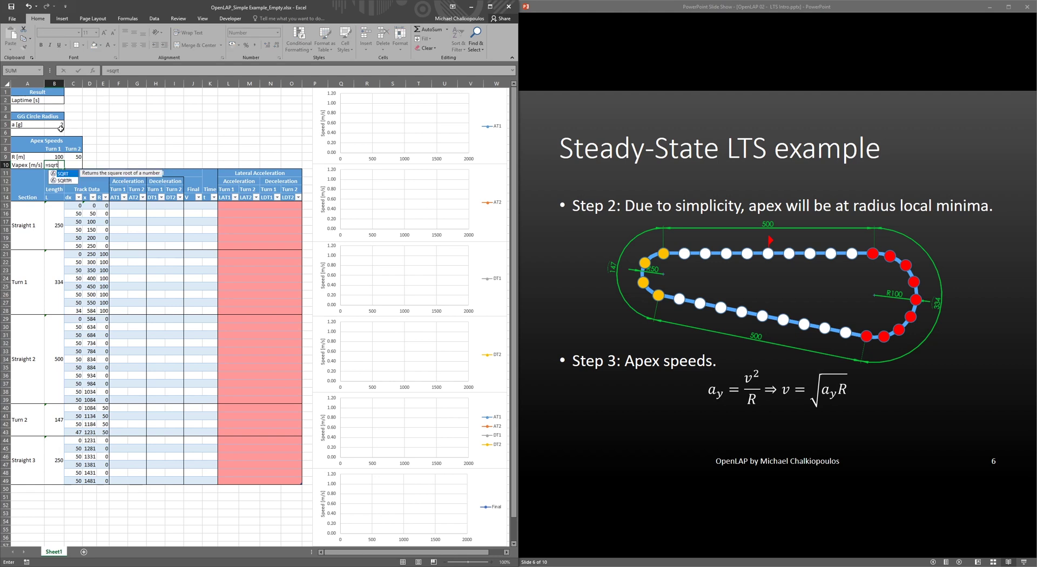
{"action": "left_click", "coordinate": [54, 128]}
{"action": "key", "text": "F4"}
{"action": "type", "text": "*9.81*"}
{"action": "left_click", "coordinate": [58, 157]}
{"action": "type", "text": ")"}
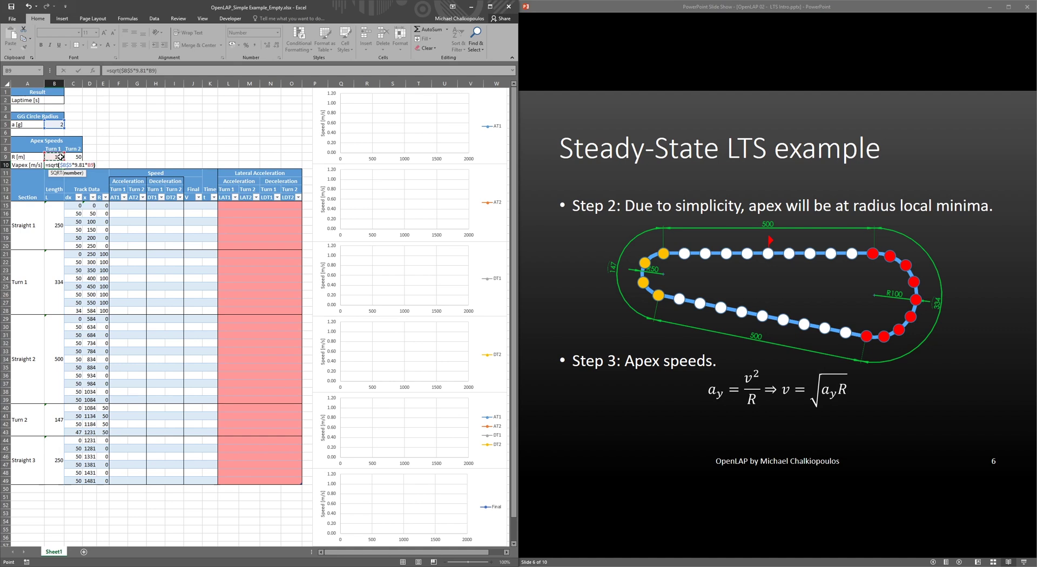
{"action": "key", "text": "Return"}
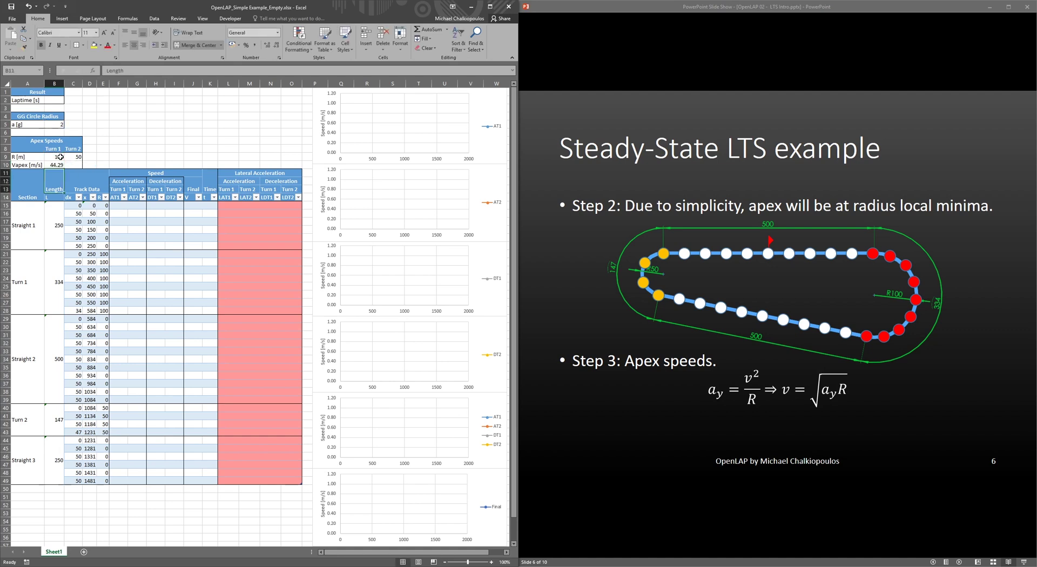
Copy the B10 apex speed formula into C10, giving Turn 2 31.32 m/s.
{"action": "left_click", "coordinate": [58, 164]}
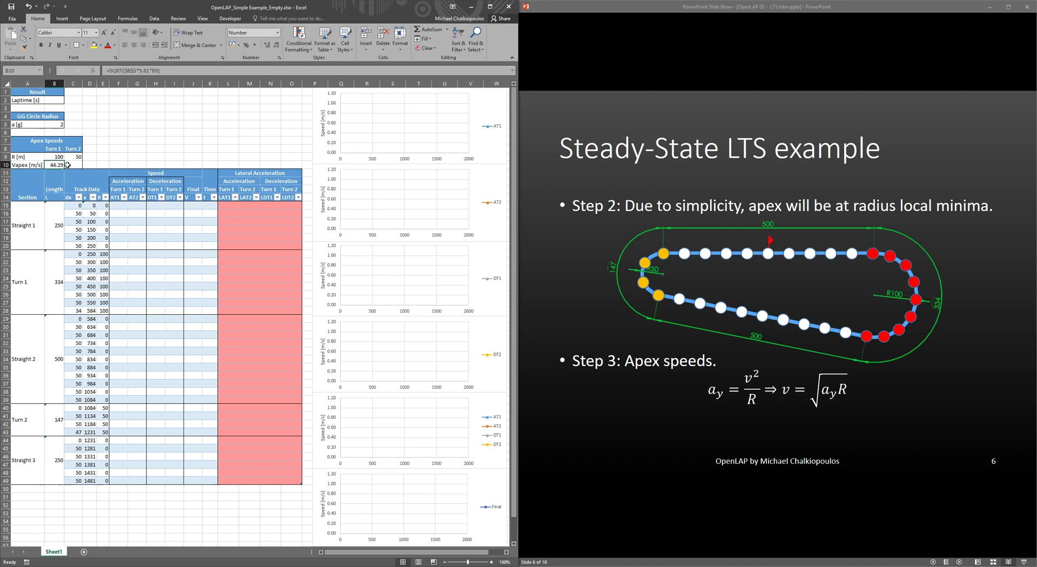
{"action": "key", "text": "ctrl+c"}
{"action": "right_click", "coordinate": [72, 163]}
{"action": "left_click", "coordinate": [108, 197]}
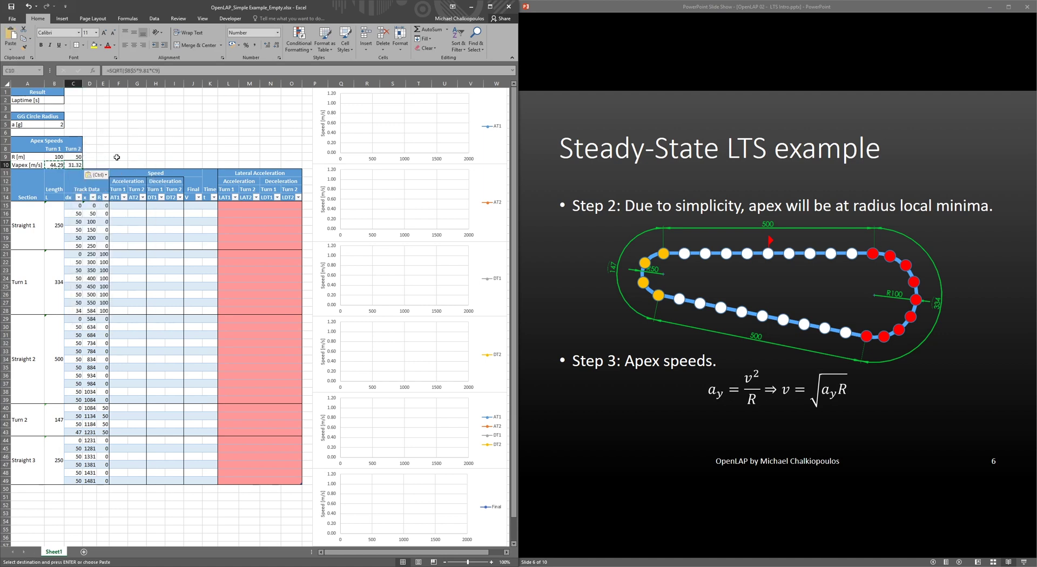
{"action": "left_click", "coordinate": [124, 162]}
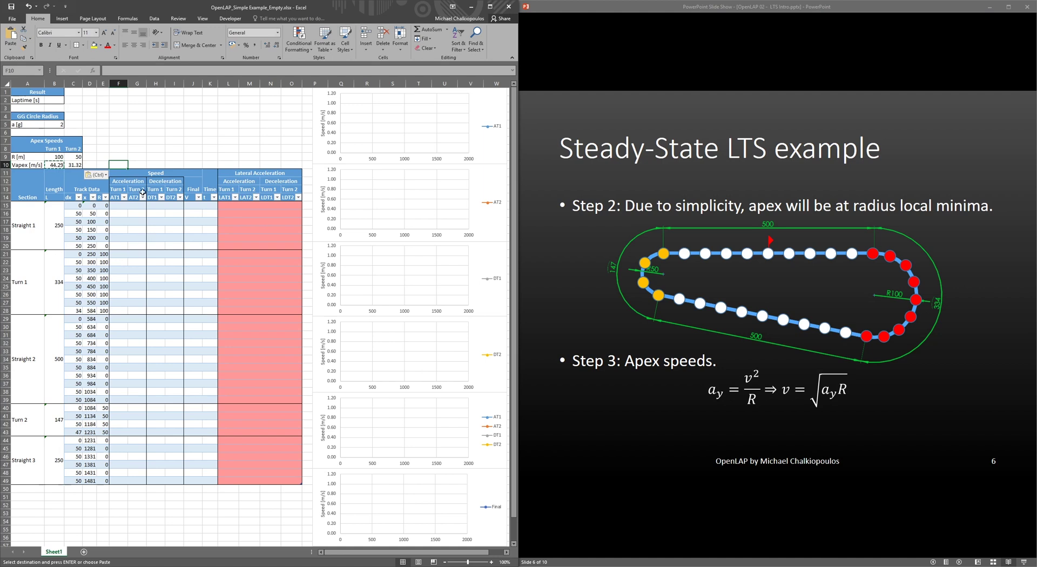
Link the Turn 1 acceleration speeds to the 44.29 apex speed and fill down to F28.
{"action": "left_click_drag", "start_coordinate": [130, 181], "coordinate": [137, 399]}
{"action": "left_click_drag", "start_coordinate": [169, 184], "coordinate": [171, 342]}
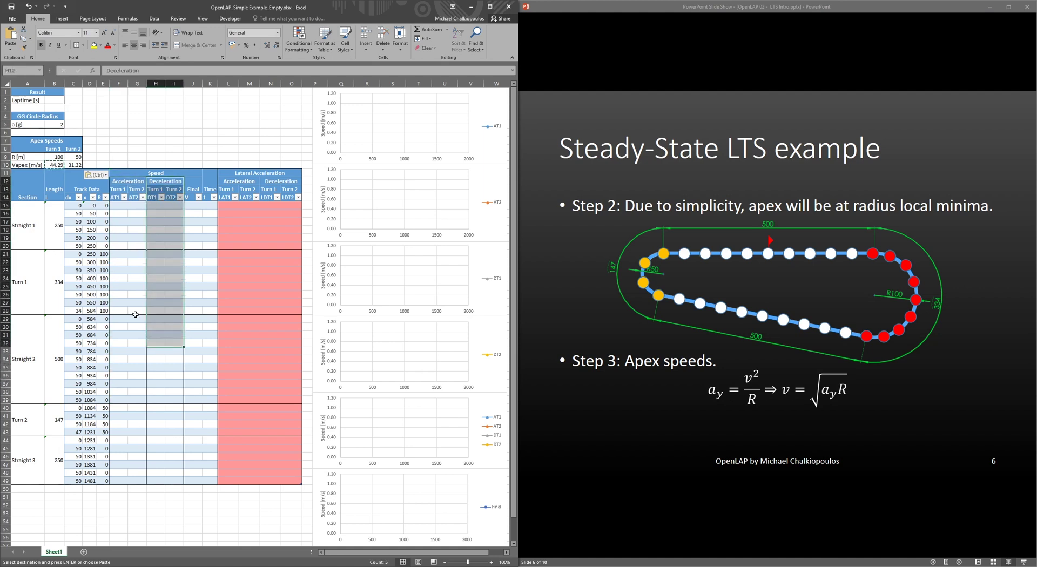
{"action": "left_click", "coordinate": [124, 253]}
{"action": "type", "text": "="}
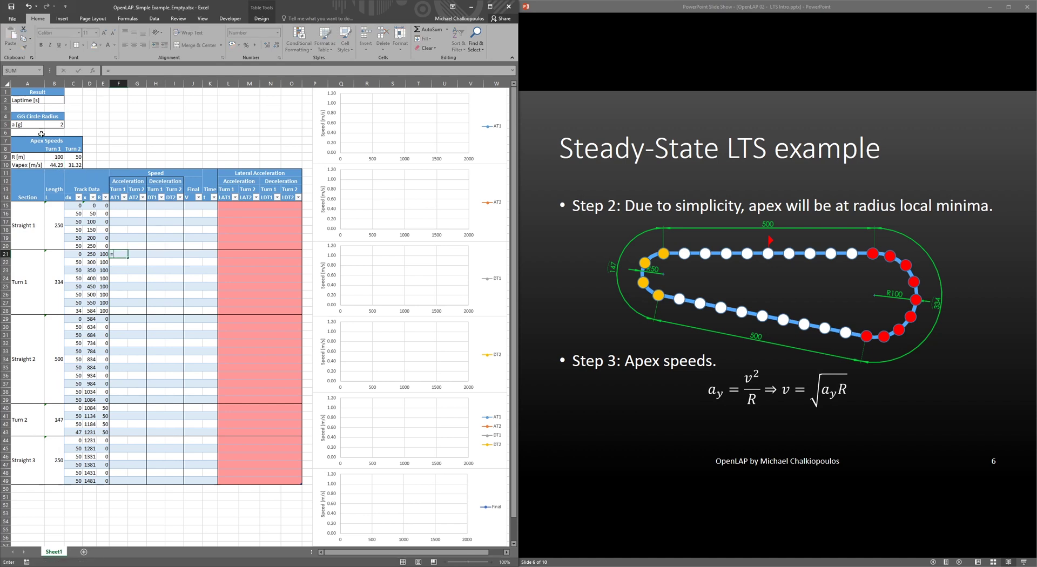
{"action": "left_click", "coordinate": [50, 165]}
{"action": "key", "text": "Return"}
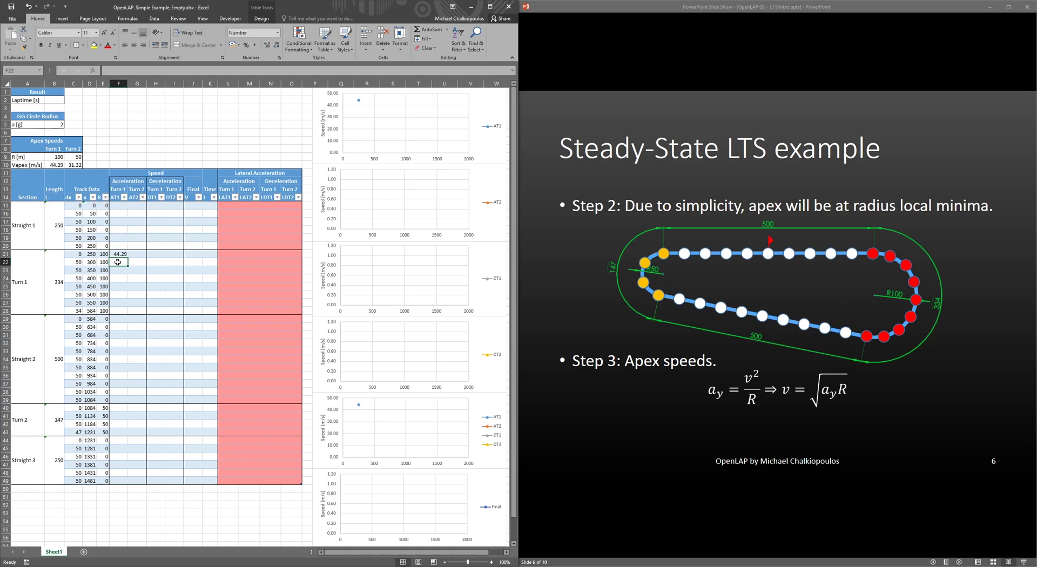
{"action": "type", "text": "="}
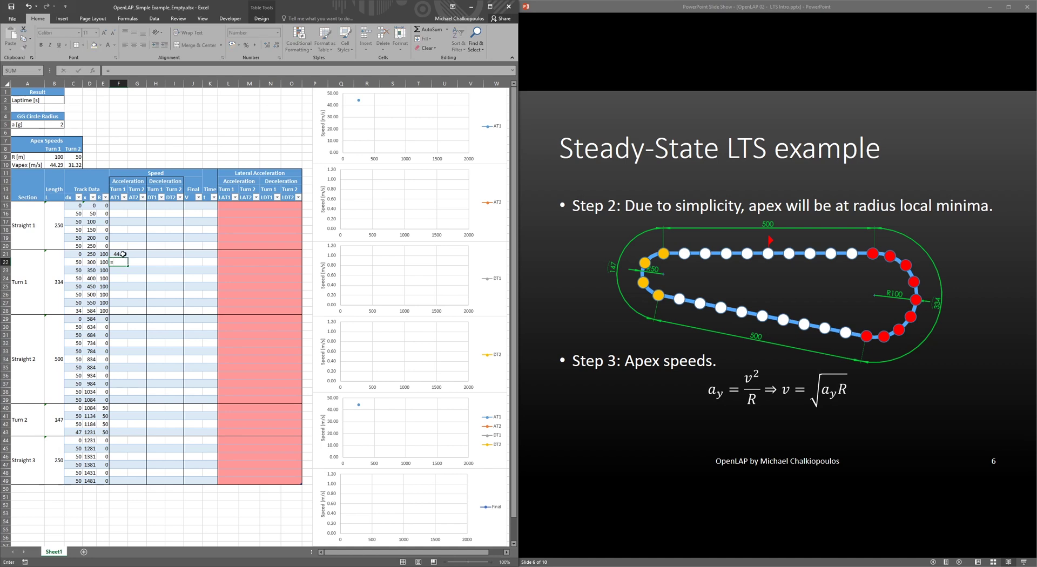
{"action": "left_click", "coordinate": [123, 254]}
{"action": "key", "text": "ctrl+Return"}
{"action": "left_click_drag", "start_coordinate": [128, 265], "coordinate": [129, 314]}
Set the Turn 2 acceleration speeds to =C10, then =G40, filled down to G43.
{"action": "left_click", "coordinate": [149, 409]}
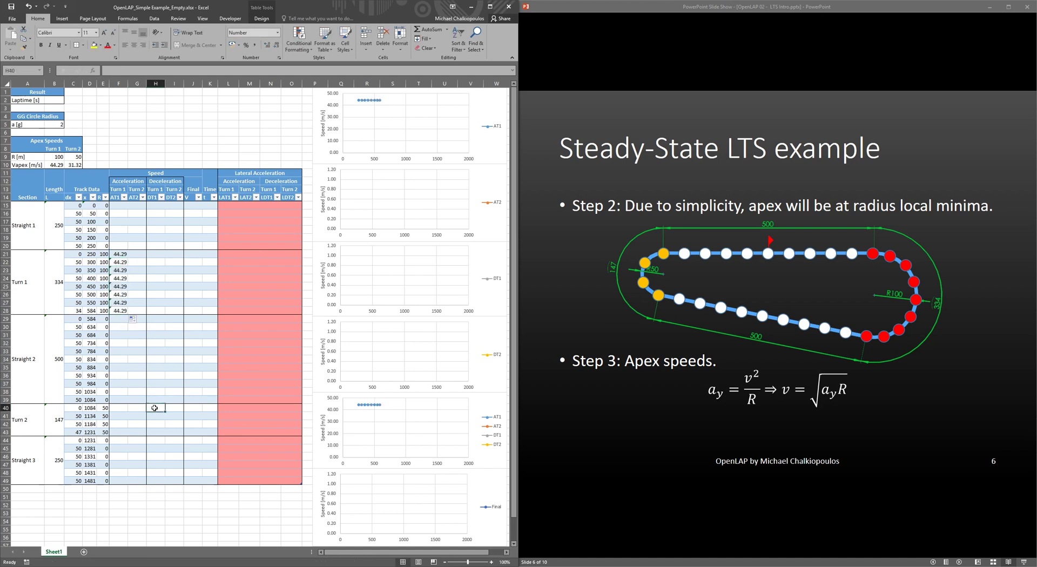
{"action": "left_click", "coordinate": [136, 408]}
{"action": "type", "text": "=C10"}
{"action": "key", "text": "Return"}
{"action": "type", "text": "=G40"}
{"action": "key", "text": "ctrl+Return"}
{"action": "left_click_drag", "start_coordinate": [146, 420], "coordinate": [145, 434]}
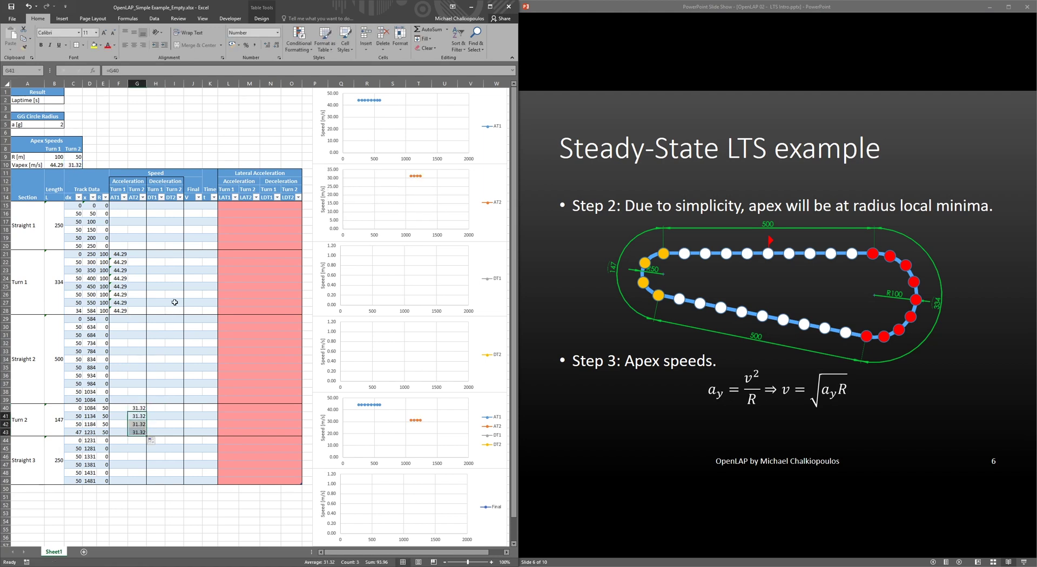
Link the Turn 1 deceleration speeds to 44.29 and fill down the DT1 column to H28.
{"action": "left_click", "coordinate": [156, 256]}
{"action": "type", "text": "="}
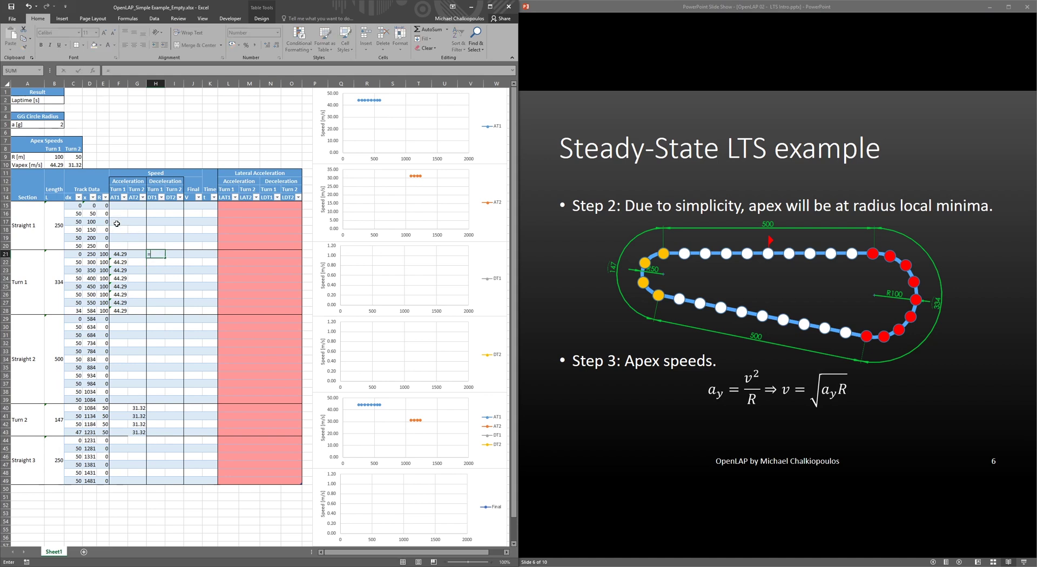
{"action": "left_click", "coordinate": [57, 165]}
{"action": "key", "text": "Return"}
{"action": "type", "text": "="}
{"action": "left_click", "coordinate": [154, 255]}
{"action": "key", "text": "ctrl+Return"}
{"action": "left_click_drag", "start_coordinate": [165, 266], "coordinate": [165, 316]}
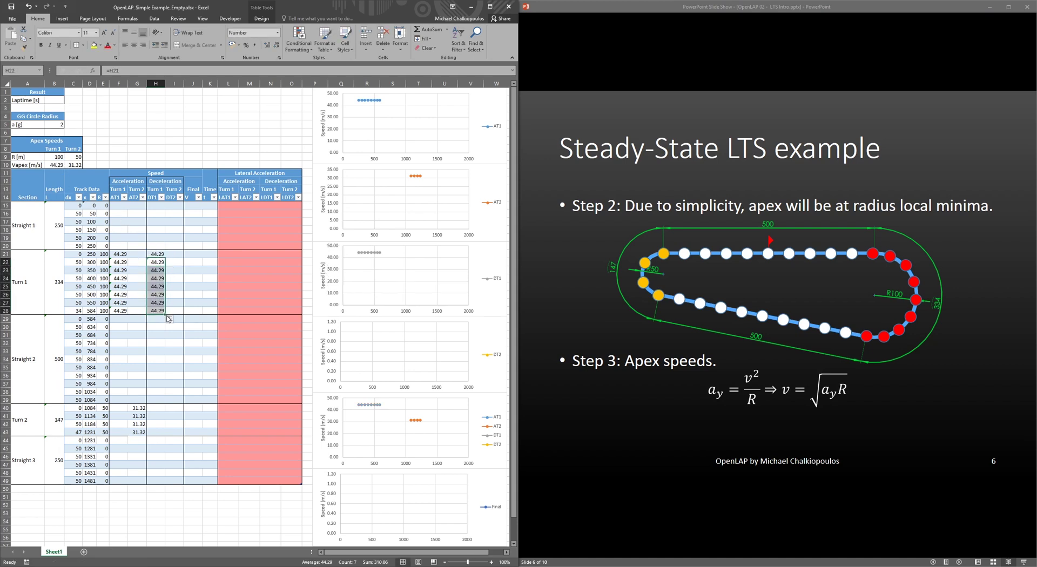
Link the Turn 2 deceleration speeds to the 31.32 apex speed, filled down to row 43.
{"action": "left_click", "coordinate": [174, 407]}
{"action": "type", "text": "="}
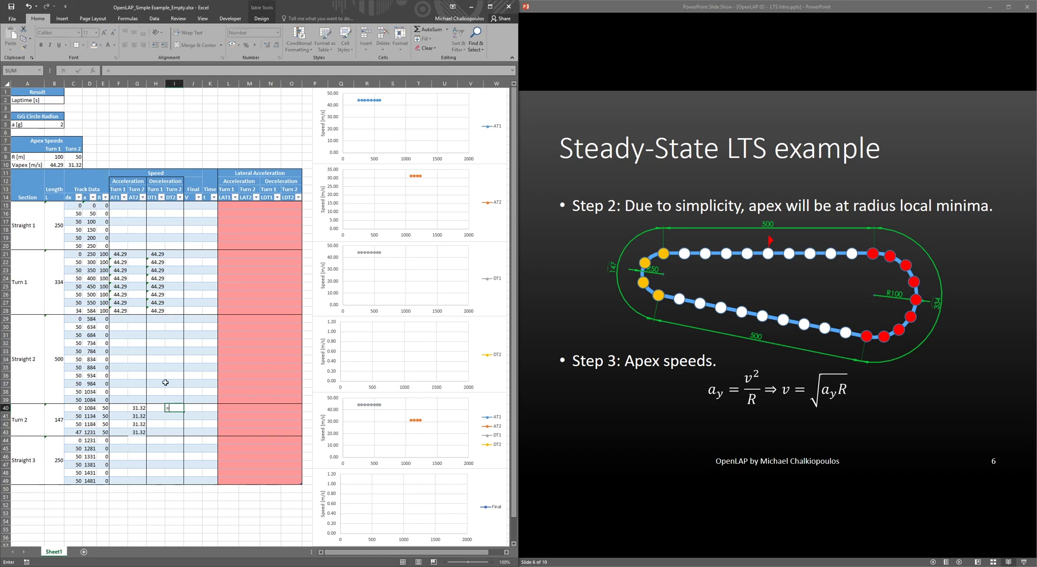
{"action": "left_click", "coordinate": [77, 168]}
{"action": "key", "text": "Return"}
{"action": "type", "text": "="}
{"action": "left_click", "coordinate": [180, 407]}
{"action": "key", "text": "ctrl+Return"}
{"action": "left_click_drag", "start_coordinate": [183, 420], "coordinate": [184, 435]}
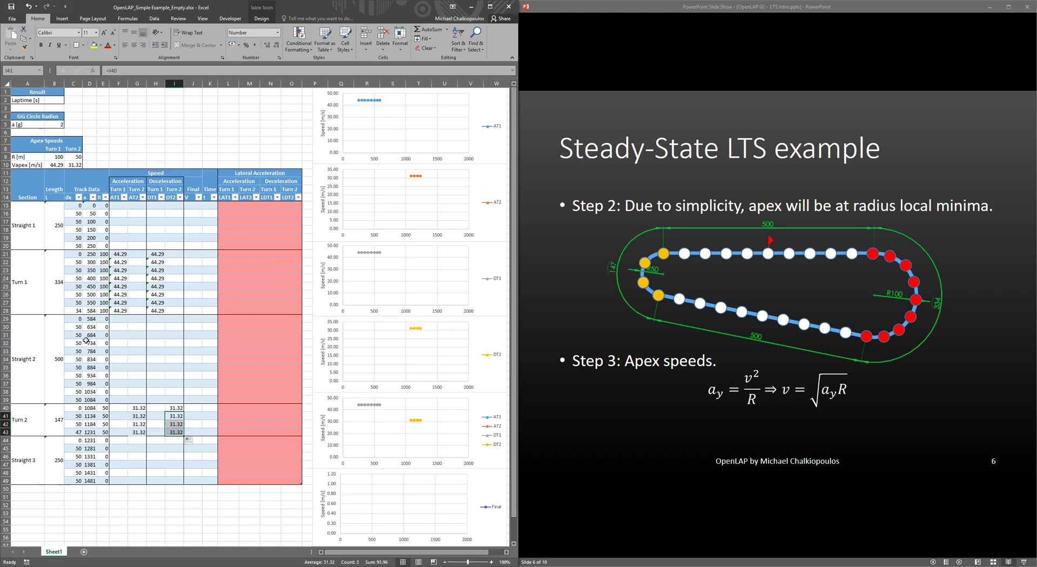
{"action": "left_click", "coordinate": [120, 322]}
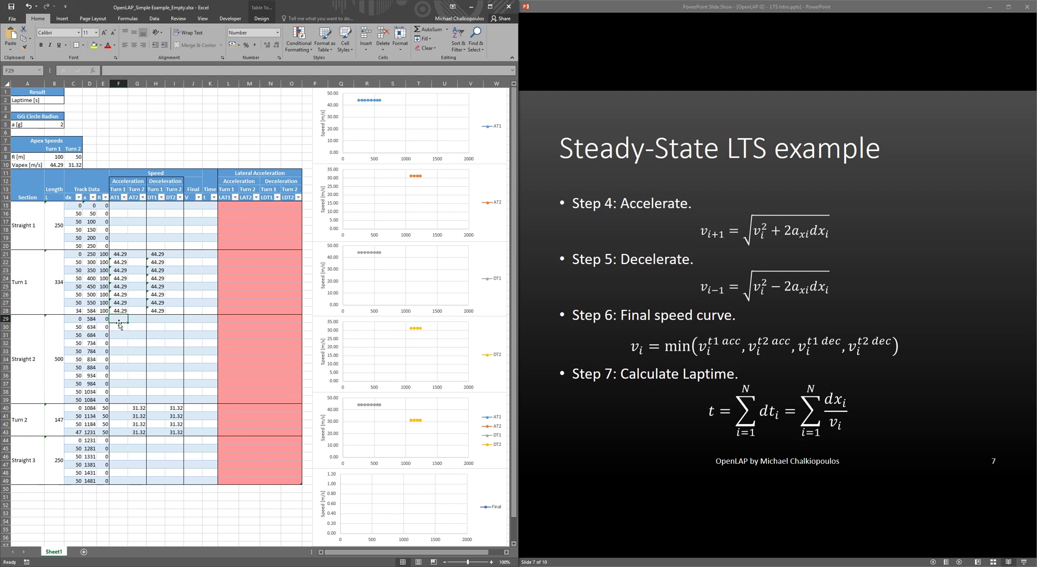
{"action": "type", "text": "=sqrt(2"}
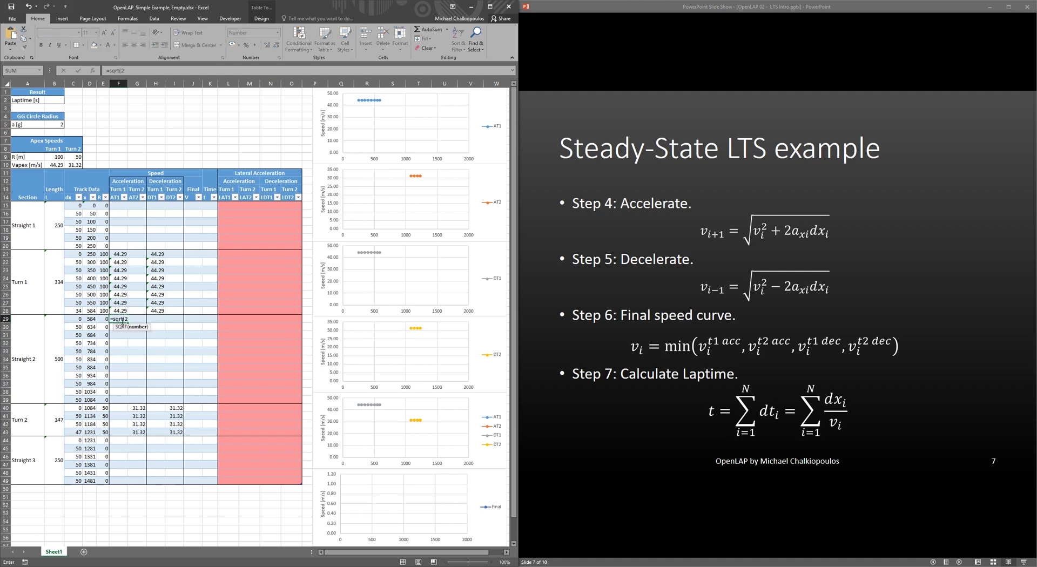
{"action": "left_click", "coordinate": [128, 311]}
{"action": "type", "text": "^2+2*"}
{"action": "left_click", "coordinate": [58, 124]}
{"action": "key", "text": "F4"}
{"action": "type", "text": "*9.81*"}
{"action": "left_click", "coordinate": [76, 317]}
{"action": "type", "text": ")"}
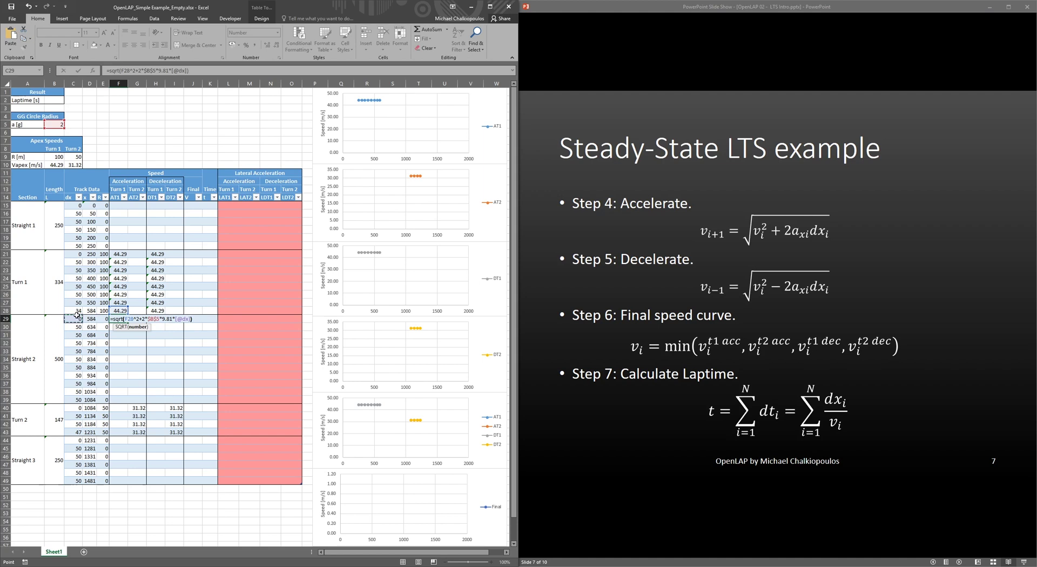
Confirm the F29 acceleration formula and fill it down to F49.
{"action": "key", "text": "Return"}
{"action": "left_click", "coordinate": [119, 318]}
{"action": "left_click_drag", "start_coordinate": [128, 322], "coordinate": [131, 483]}
{"action": "left_click", "coordinate": [134, 489]}
{"action": "left_click", "coordinate": [144, 500]}
{"action": "left_click", "coordinate": [136, 480]}
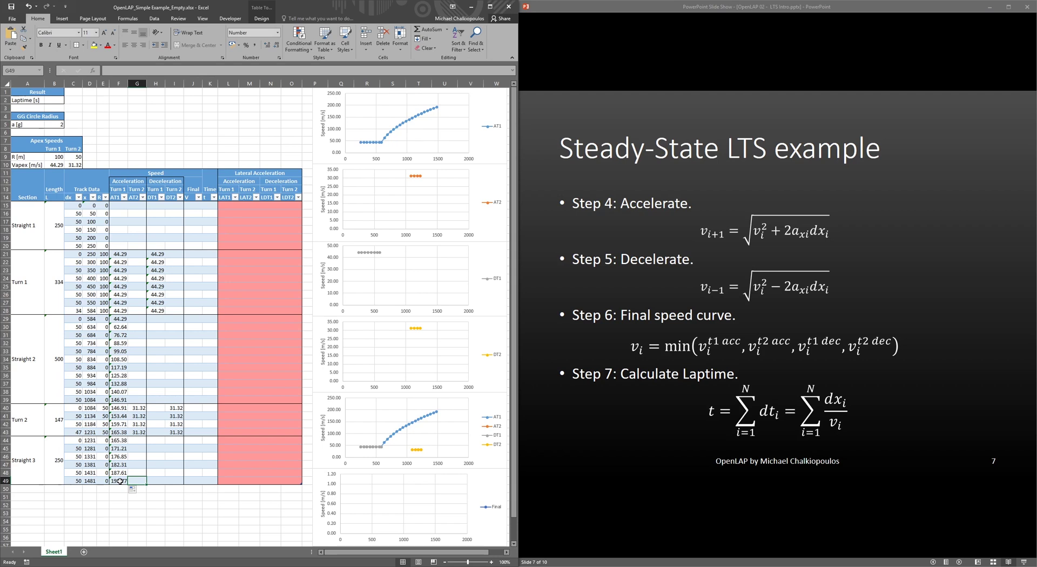
{"action": "left_click", "coordinate": [125, 483]}
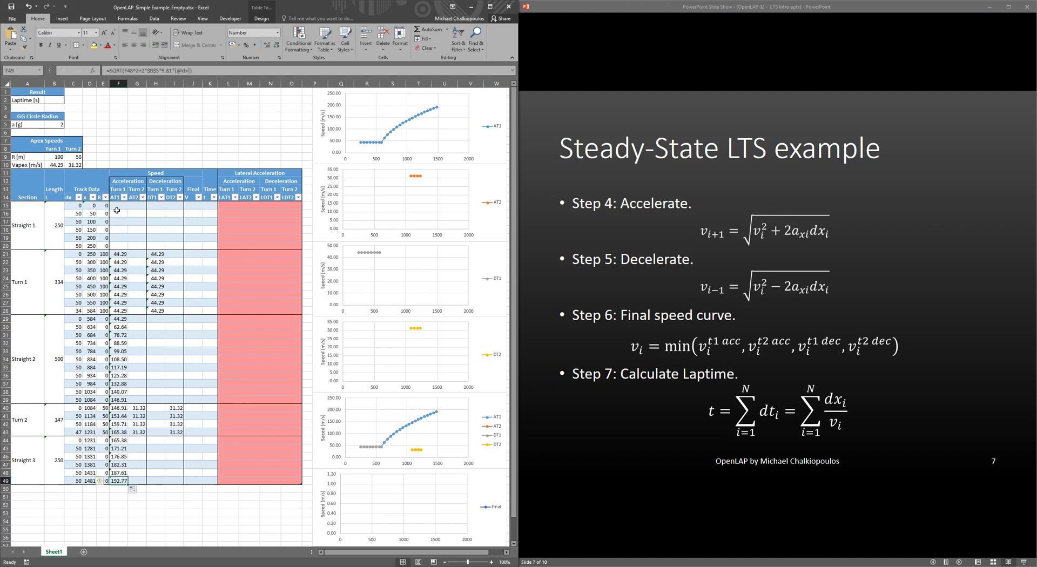
Link F15 to F49 (192.77) and fill the formula through F16:F20 without formatting.
{"action": "left_click", "coordinate": [117, 205]}
{"action": "type", "text": "=F49"}
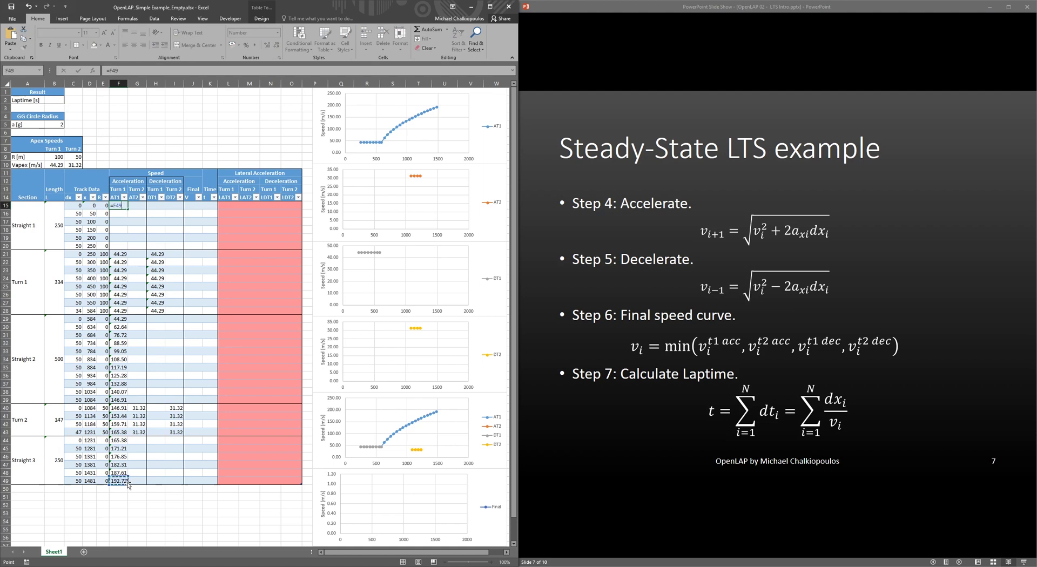
{"action": "key", "text": "Return"}
{"action": "left_click", "coordinate": [119, 334]}
{"action": "key", "text": "ctrl+c"}
{"action": "left_click", "coordinate": [119, 213]}
{"action": "key", "text": "ctrl+v"}
{"action": "left_click_drag", "start_coordinate": [128, 217], "coordinate": [125, 246]}
{"action": "left_click", "coordinate": [132, 254]}
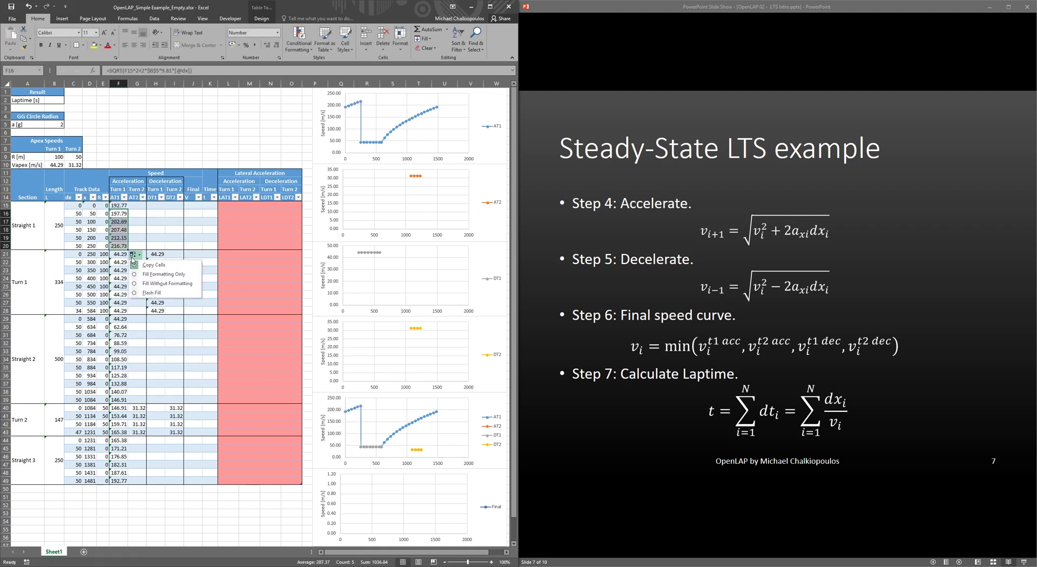
{"action": "left_click", "coordinate": [148, 295]}
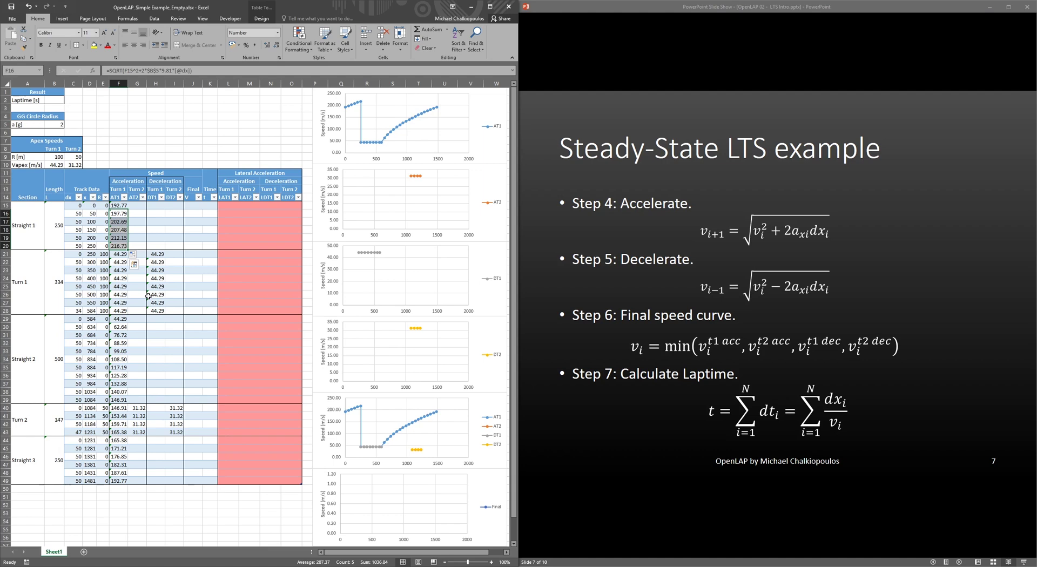
{"action": "left_click", "coordinate": [135, 440]}
{"action": "type", "text": "=sqrt("}
{"action": "left_click", "coordinate": [144, 432]}
{"action": "type", "text": "^2+2*"}
{"action": "left_click", "coordinate": [54, 125]}
{"action": "key", "text": "F4"}
{"action": "type", "text": "*9.81*"}
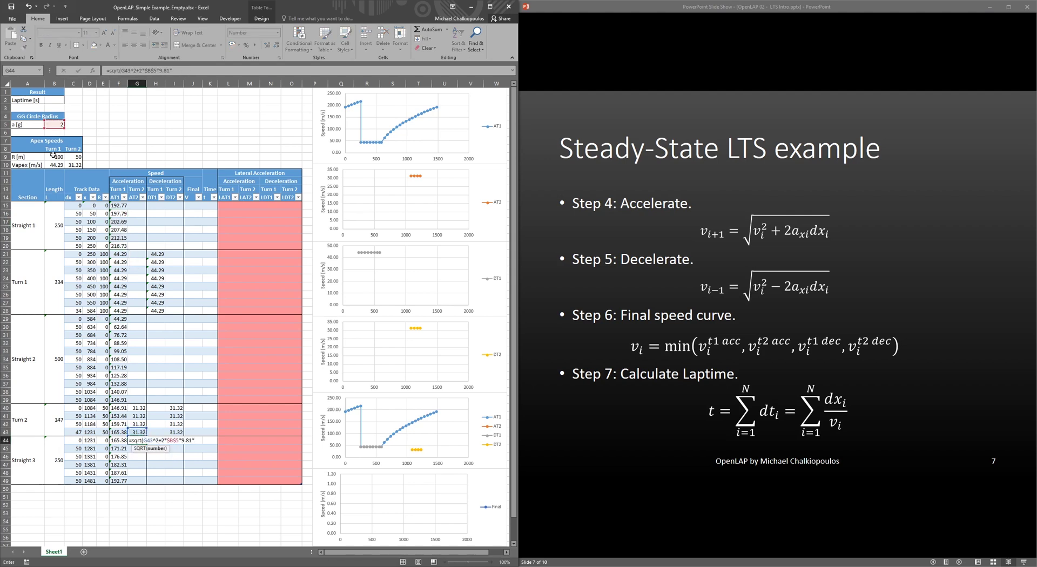
{"action": "left_click", "coordinate": [70, 440]}
{"action": "type", "text": ")"}
{"action": "key", "text": "Return"}
Fill the AT2 formula down to G49 and through G16 to G39.
{"action": "left_click", "coordinate": [137, 440]}
{"action": "left_click_drag", "start_coordinate": [146, 444], "coordinate": [143, 483]}
{"action": "left_click", "coordinate": [152, 489]}
{"action": "left_click", "coordinate": [137, 448]}
{"action": "key", "text": "ctrl+c"}
{"action": "left_click", "coordinate": [137, 213]}
{"action": "key", "text": "ctrl+v"}
{"action": "left_click_drag", "start_coordinate": [145, 217], "coordinate": [143, 400]}
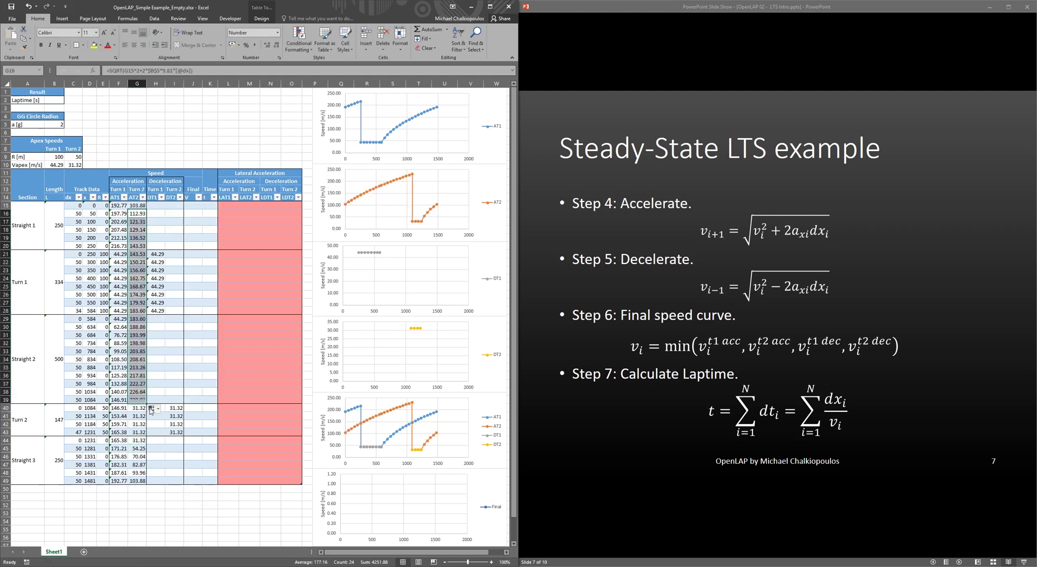
Enter =SQRT(H21^2+2*$B$5*9.81*C21) in H20 and fill it up to H15.
{"action": "left_click", "coordinate": [162, 246]}
{"action": "type", "text": "=sqrt("}
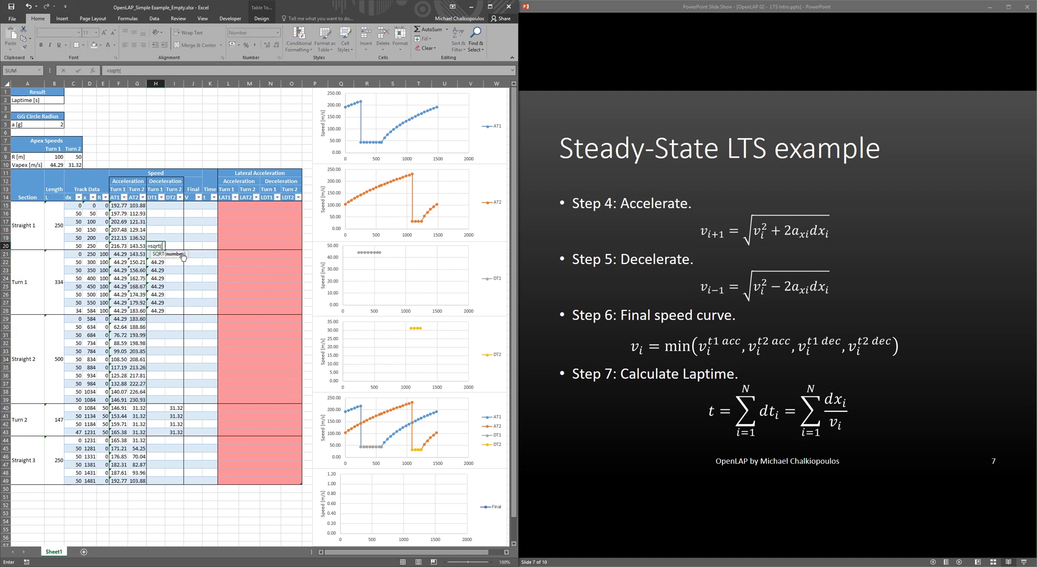
{"action": "key", "text": "Down"}
{"action": "type", "text": "^2+2*"}
{"action": "left_click", "coordinate": [49, 126]}
{"action": "key", "text": "F4"}
{"action": "type", "text": "*9.81*"}
{"action": "left_click", "coordinate": [81, 253]}
{"action": "type", "text": ")"}
{"action": "key", "text": "Return"}
{"action": "left_click", "coordinate": [157, 245]}
{"action": "left_click_drag", "start_coordinate": [165, 250], "coordinate": [163, 206]}
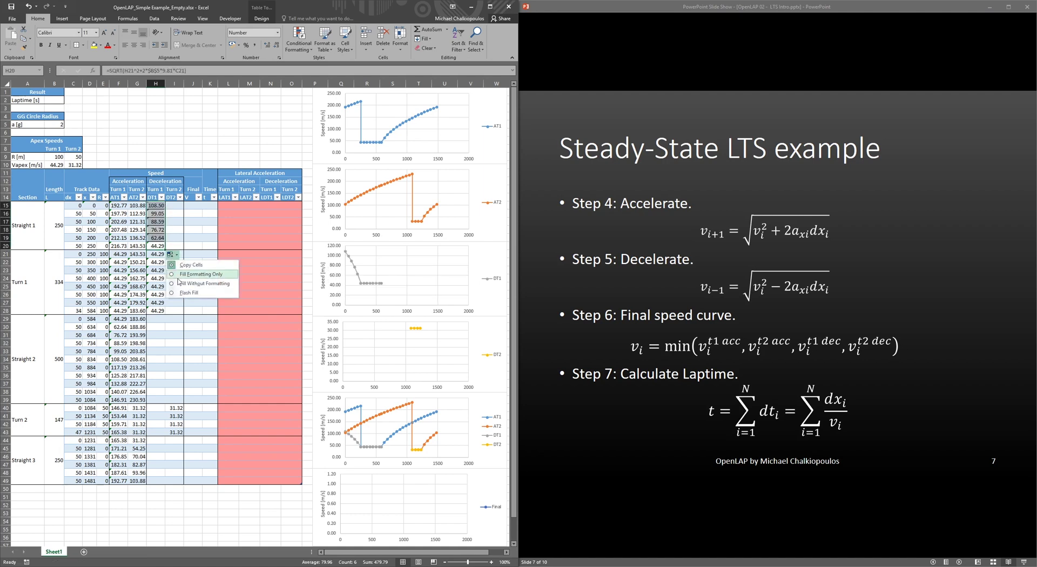
{"action": "left_click", "coordinate": [159, 206]}
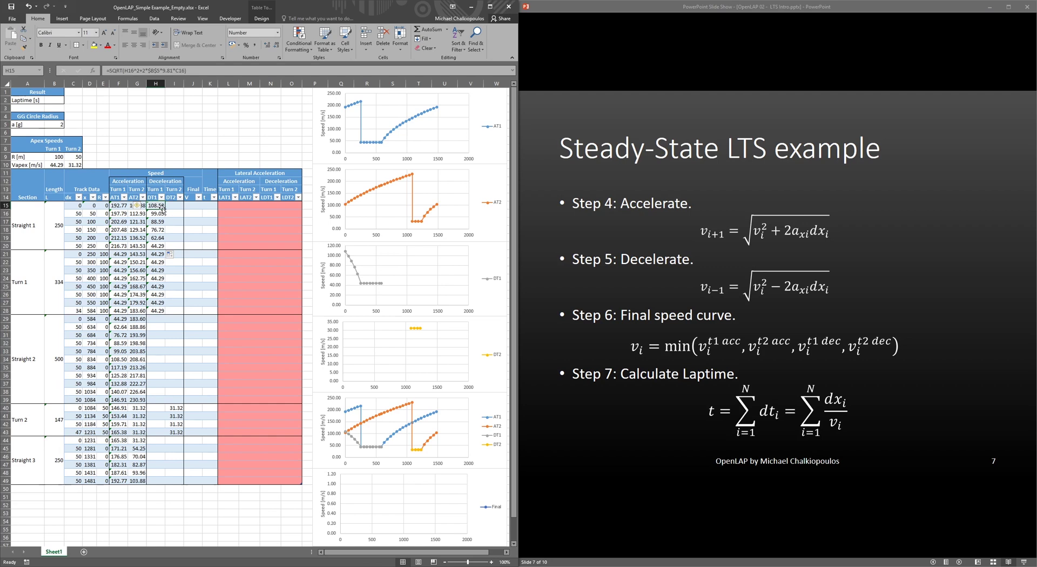
{"action": "key", "text": "ctrl+a"}
Link H49 to H15 (108.50) and fill the deceleration formula from H48 up to H29.
{"action": "left_click", "coordinate": [159, 477]}
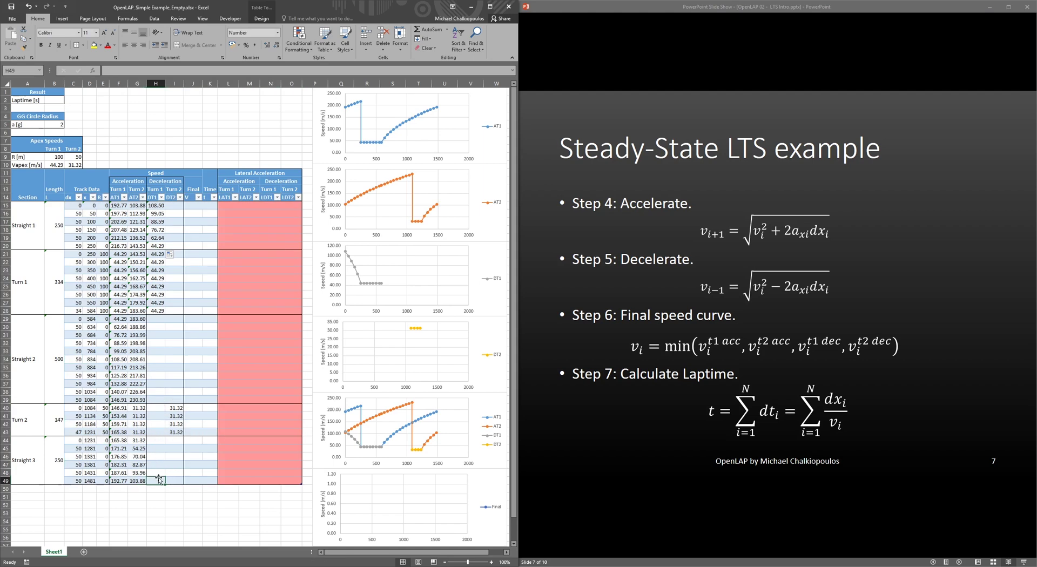
{"action": "type", "text": "="}
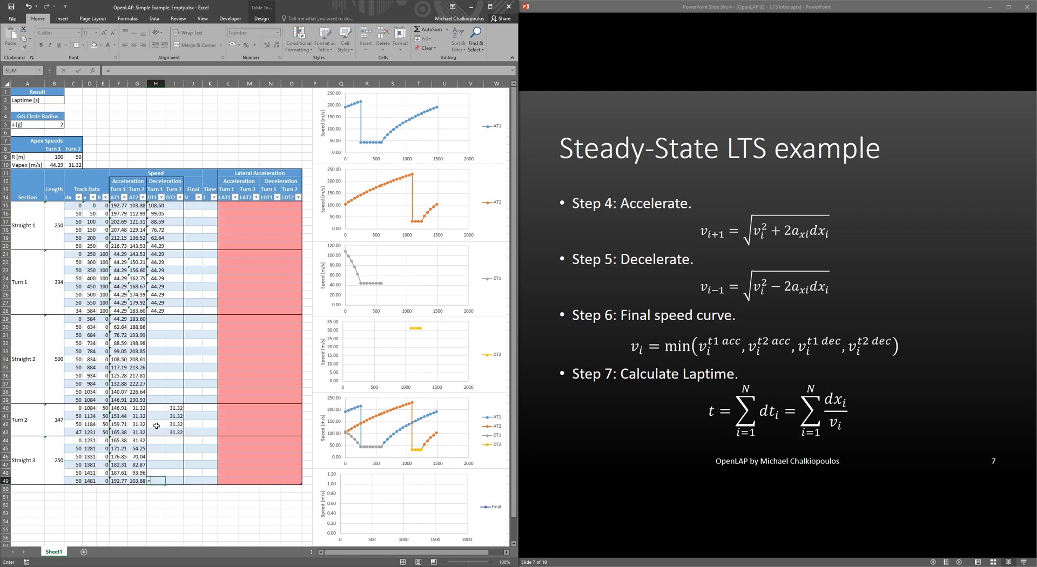
{"action": "left_click", "coordinate": [154, 207]}
{"action": "key", "text": "ctrl+Return"}
{"action": "left_click", "coordinate": [156, 221]}
{"action": "key", "text": "ctrl+c"}
{"action": "left_click", "coordinate": [155, 473]}
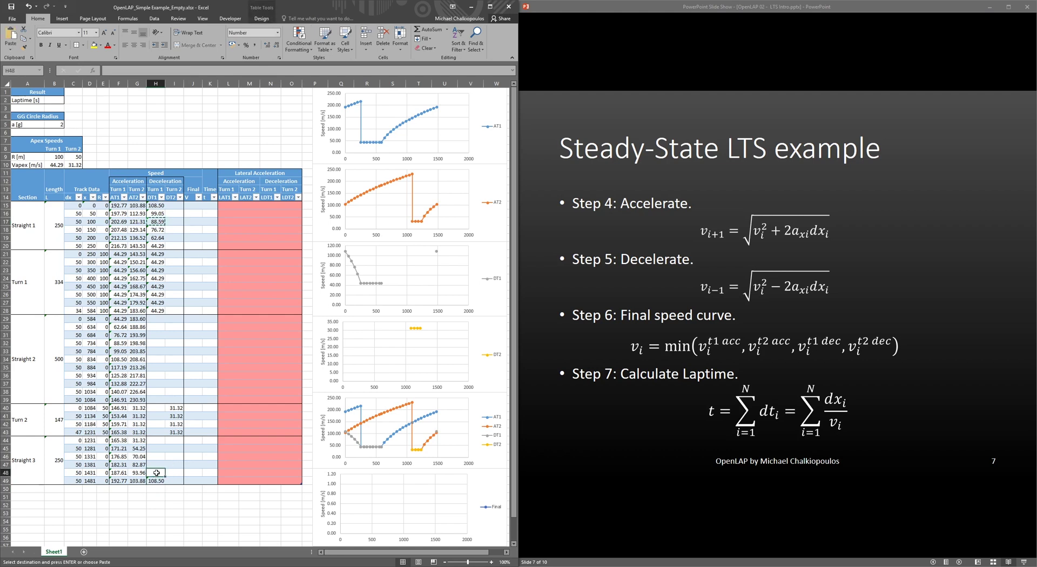
{"action": "key", "text": "ctrl+v"}
{"action": "left_click", "coordinate": [178, 482]}
{"action": "left_click_drag", "start_coordinate": [165, 477], "coordinate": [157, 318]}
{"action": "left_click", "coordinate": [171, 481]}
Enter the Turn 2 backward speed formula in I39, built from the speed in I40.
{"action": "key", "text": "Escape"}
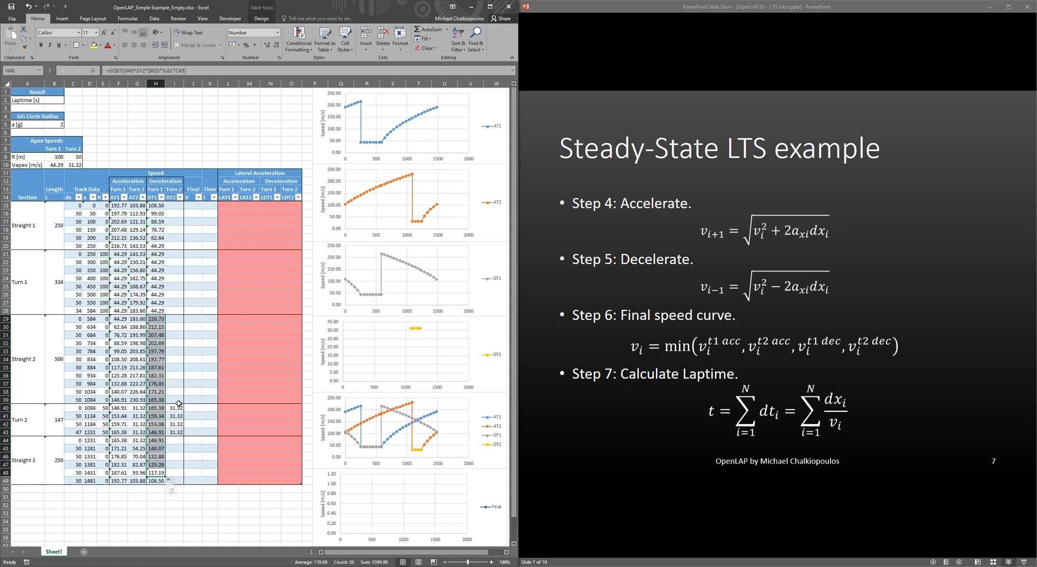
{"action": "left_click", "coordinate": [179, 439]}
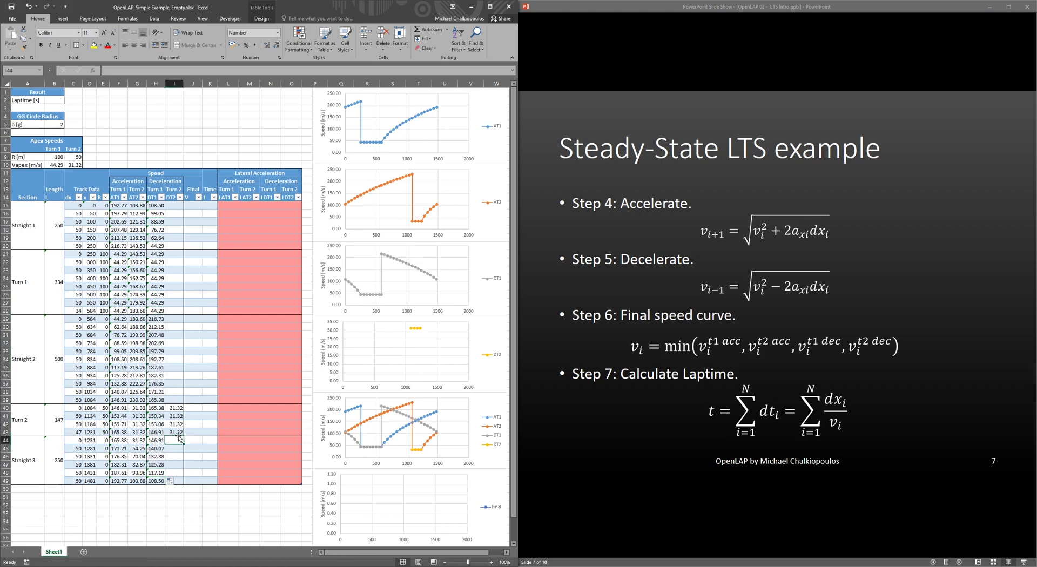
{"action": "left_click", "coordinate": [174, 399]}
{"action": "type", "text": "=sqrt("}
{"action": "left_click", "coordinate": [173, 404]}
{"action": "type", "text": "^2)"}
{"action": "key", "text": "Return"}
Fill the DT2 formula up to I15 and over I44:I48, completing the curve.
{"action": "left_click", "coordinate": [174, 399]}
{"action": "left_click_drag", "start_coordinate": [184, 402], "coordinate": [183, 205]}
{"action": "left_click", "coordinate": [179, 473]}
{"action": "key", "text": "ctrl+v"}
{"action": "left_click_drag", "start_coordinate": [183, 476], "coordinate": [184, 440]}
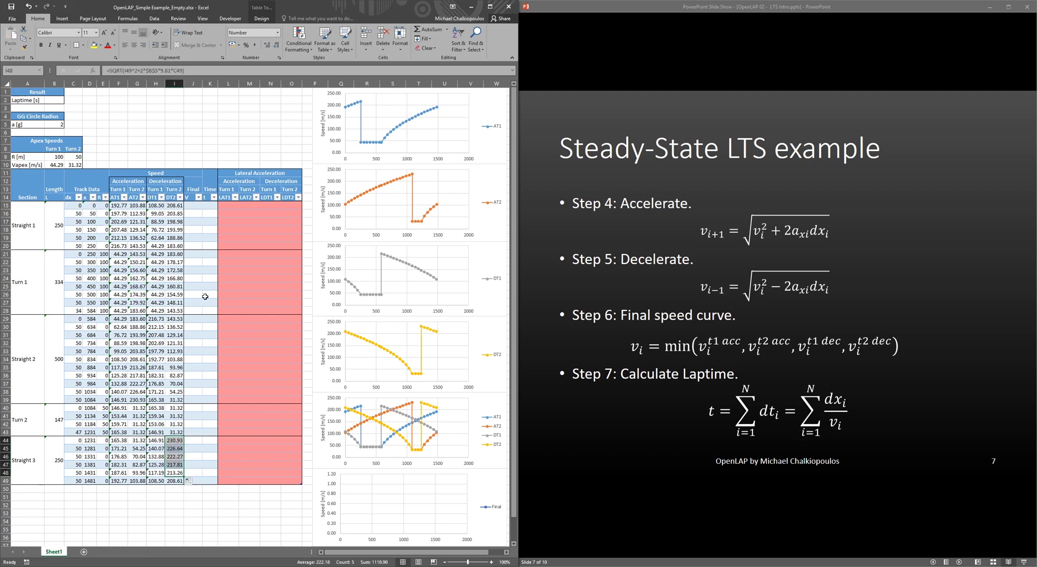
{"action": "left_click", "coordinate": [175, 230]}
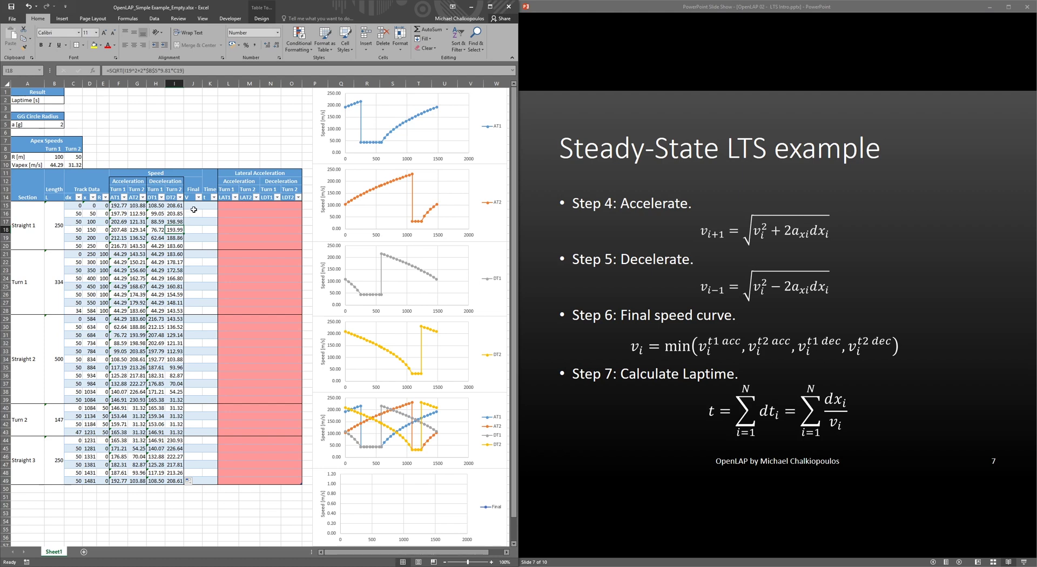
{"action": "left_click_drag", "start_coordinate": [194, 207], "coordinate": [196, 476]}
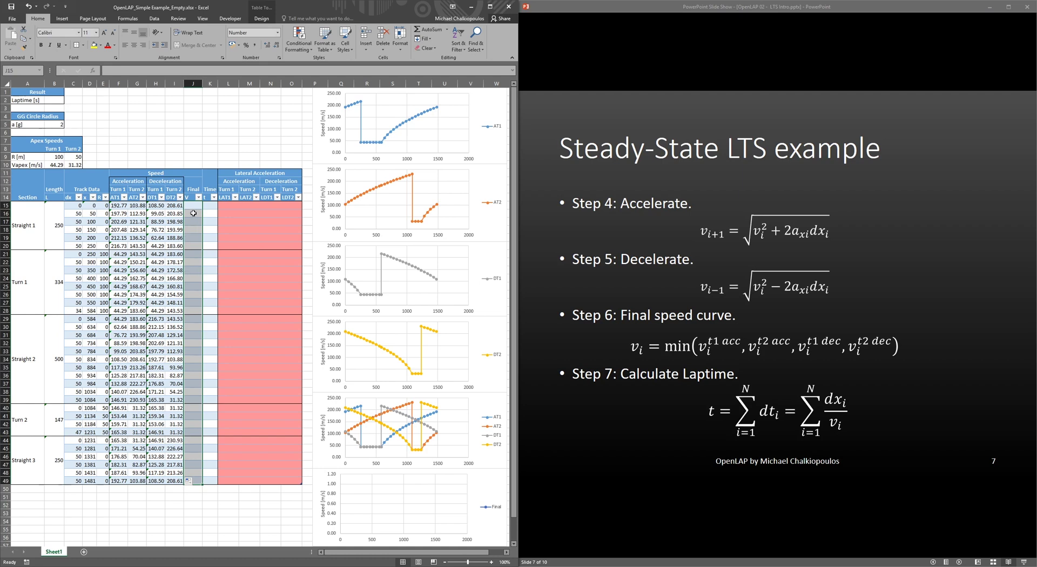
{"action": "left_click_drag", "start_coordinate": [171, 208], "coordinate": [121, 480]}
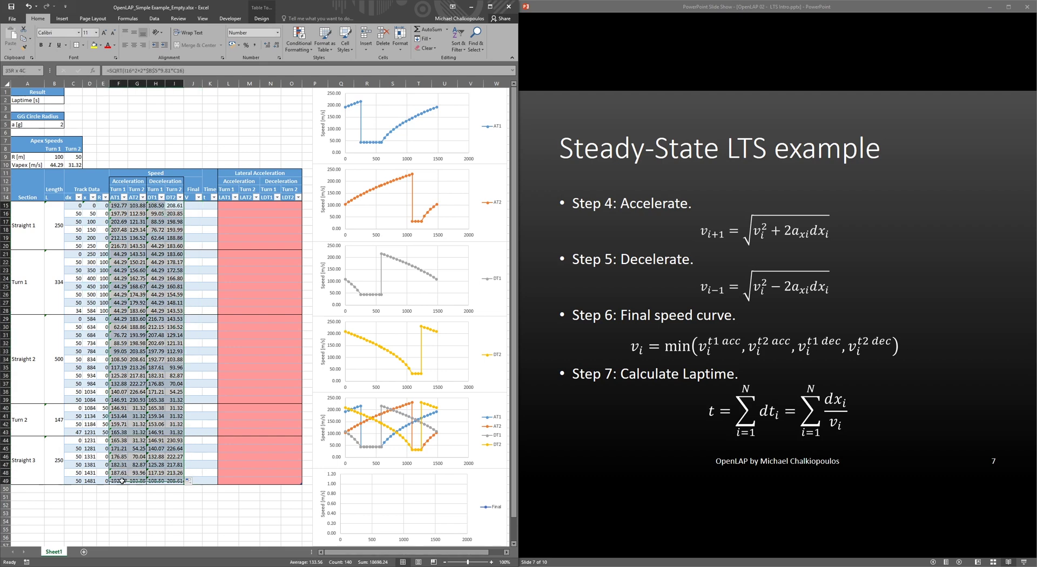
Enter =MIN across AT1 to DT2 in J15, auto-filling Final V from 103.88 m/s.
{"action": "left_click", "coordinate": [192, 206]}
{"action": "type", "text": "=min("}
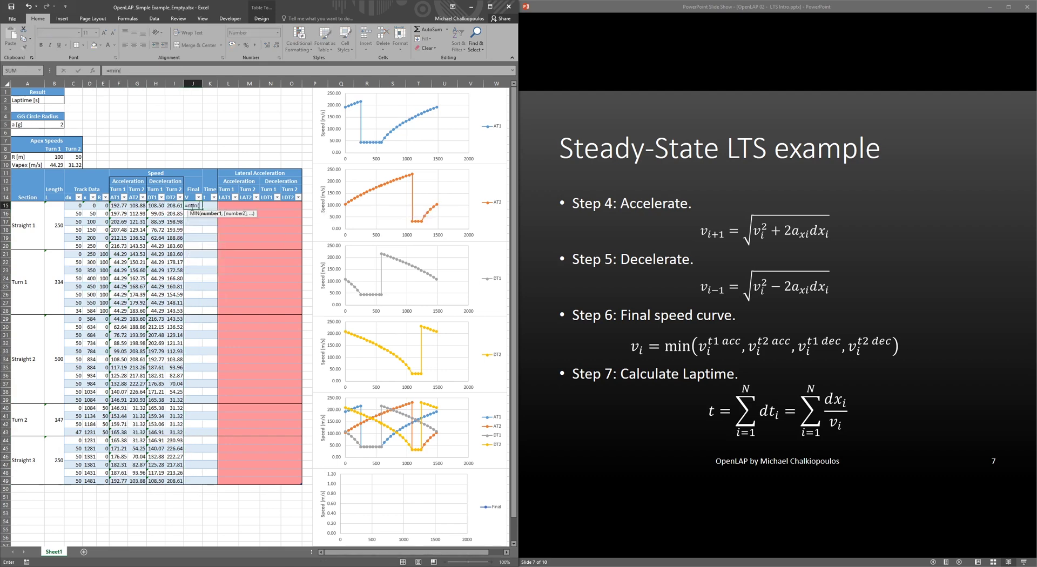
{"action": "left_click_drag", "start_coordinate": [120, 205], "coordinate": [184, 205]}
{"action": "key", "text": "Return"}
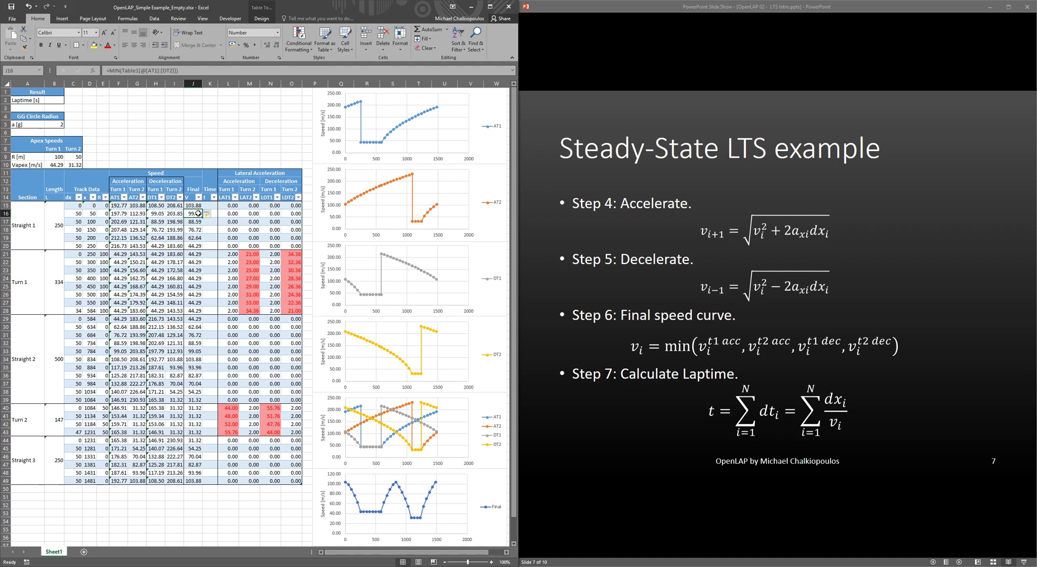
Enter a K15 formula dividing step distance dx by final speed, filling Time with 0.50 s onward.
{"action": "left_click", "coordinate": [211, 206]}
{"action": "type", "text": "="}
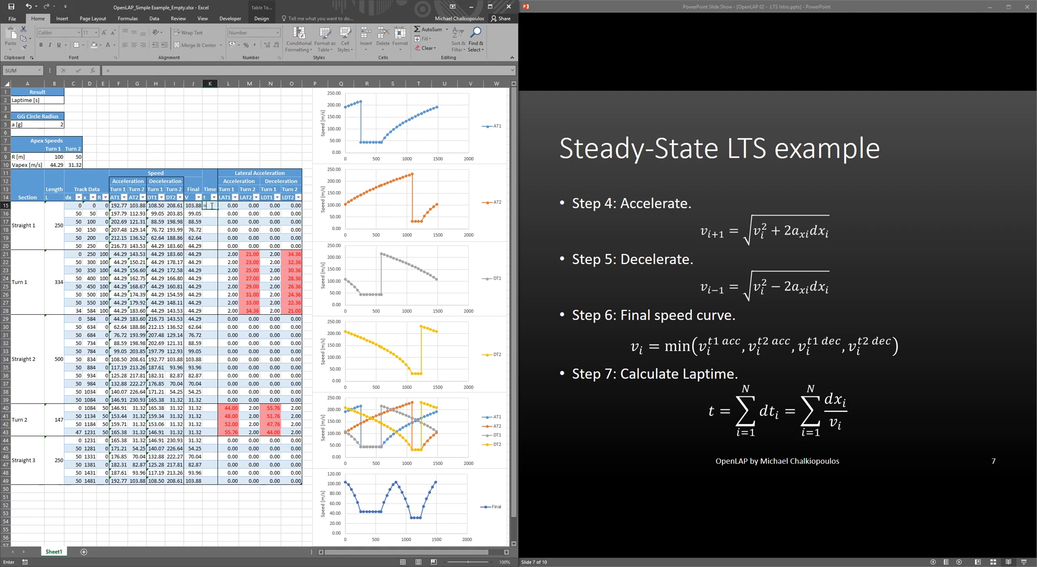
{"action": "key", "text": "Left"}
{"action": "key", "text": "Left"}
{"action": "key", "text": "Left"}
{"action": "key", "text": "Left"}
{"action": "key", "text": "Left"}
{"action": "key", "text": "Left"}
{"action": "key", "text": "Left"}
{"action": "key", "text": "Left"}
{"action": "type", "text": "/"}
{"action": "key", "text": "Left"}
{"action": "key", "text": "Return"}
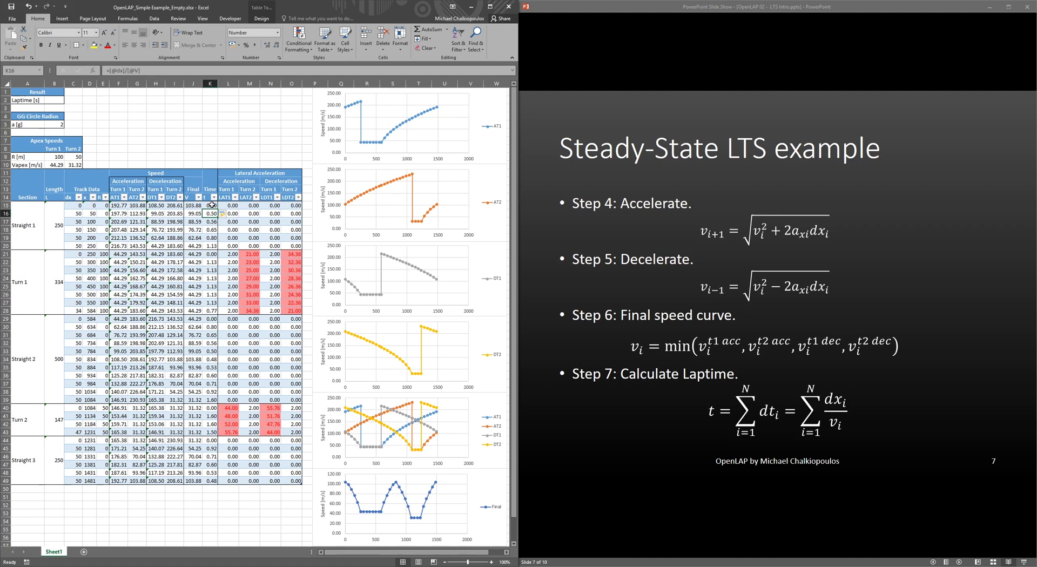
Make Laptime cell B2 sum the whole Time column, giving 26.502.
{"action": "left_click", "coordinate": [52, 100]}
{"action": "type", "text": "=sum("}
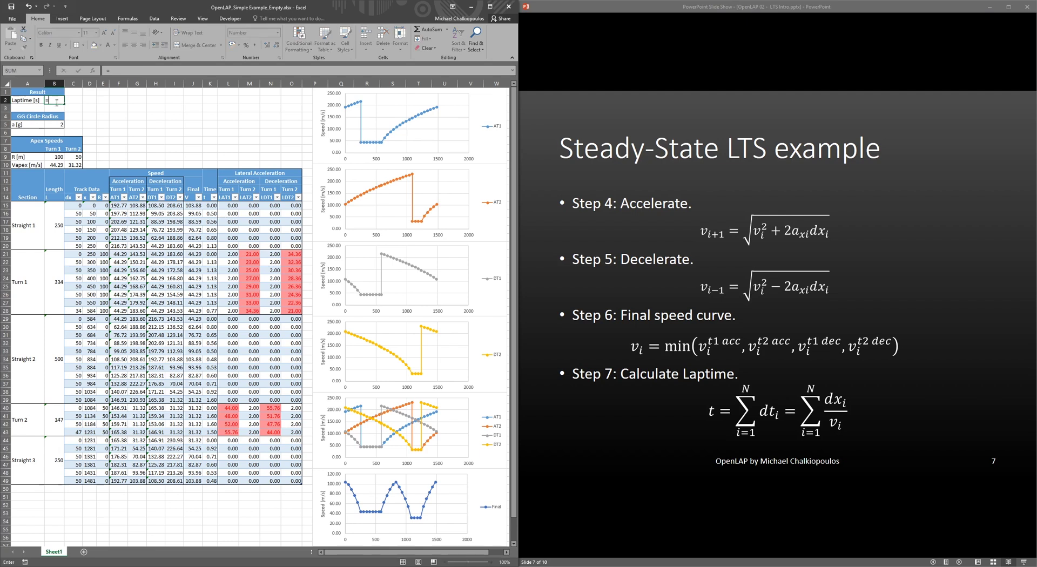
{"action": "left_click", "coordinate": [208, 192]}
{"action": "key", "text": "Return"}
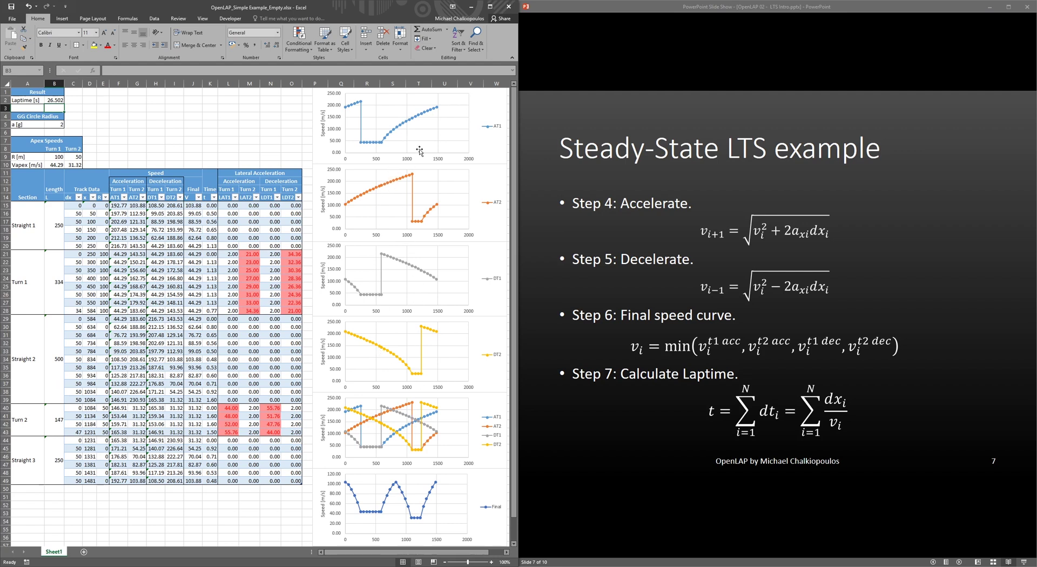
Review the AT1/AT2/DT1/DT2 and Final speed charts, then advance the presentation to the Final Solution slide.
{"action": "left_click", "coordinate": [337, 443]}
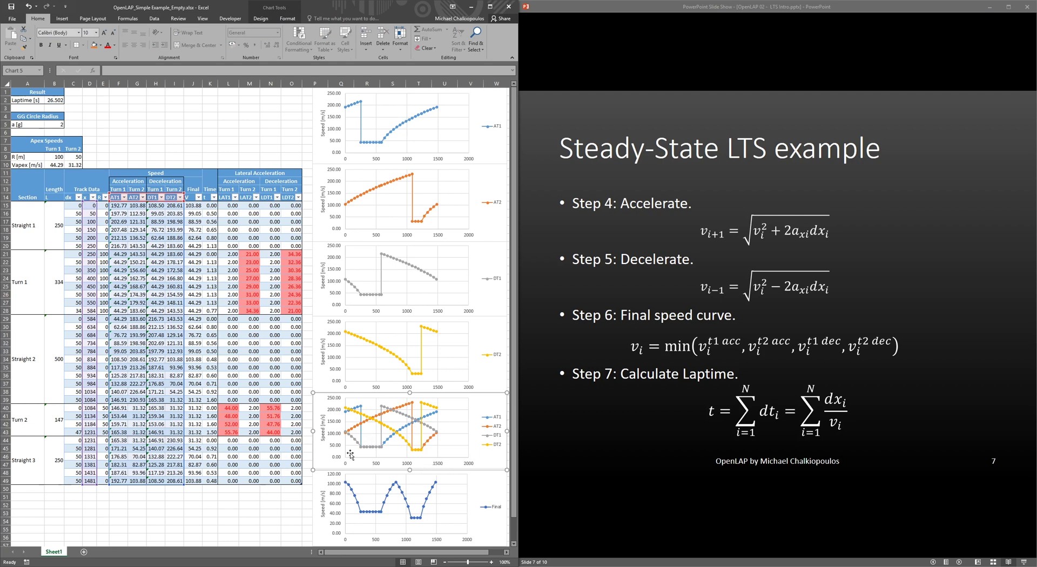
{"action": "left_click", "coordinate": [317, 490]}
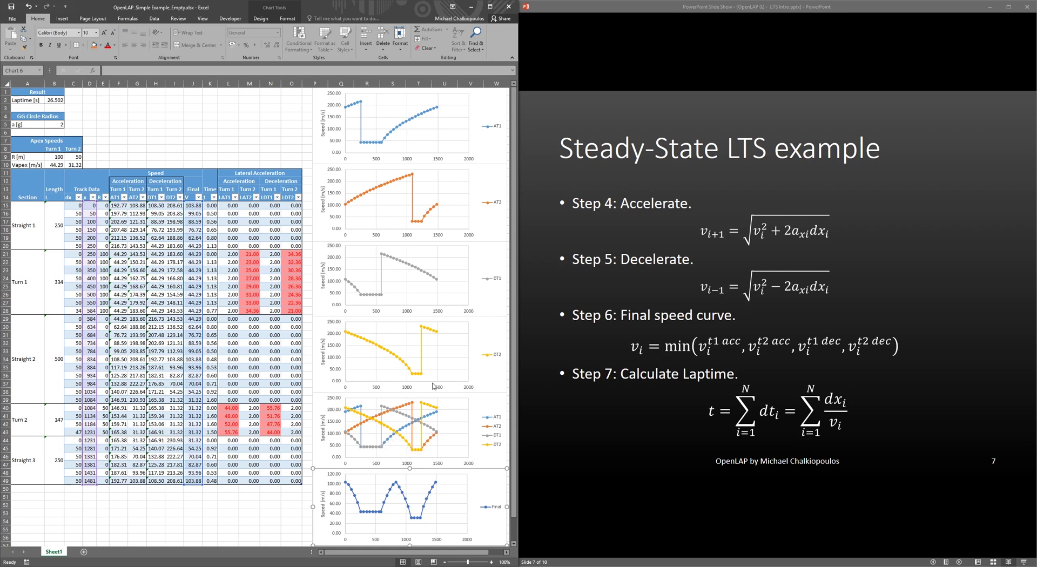
{"action": "left_click", "coordinate": [1033, 543]}
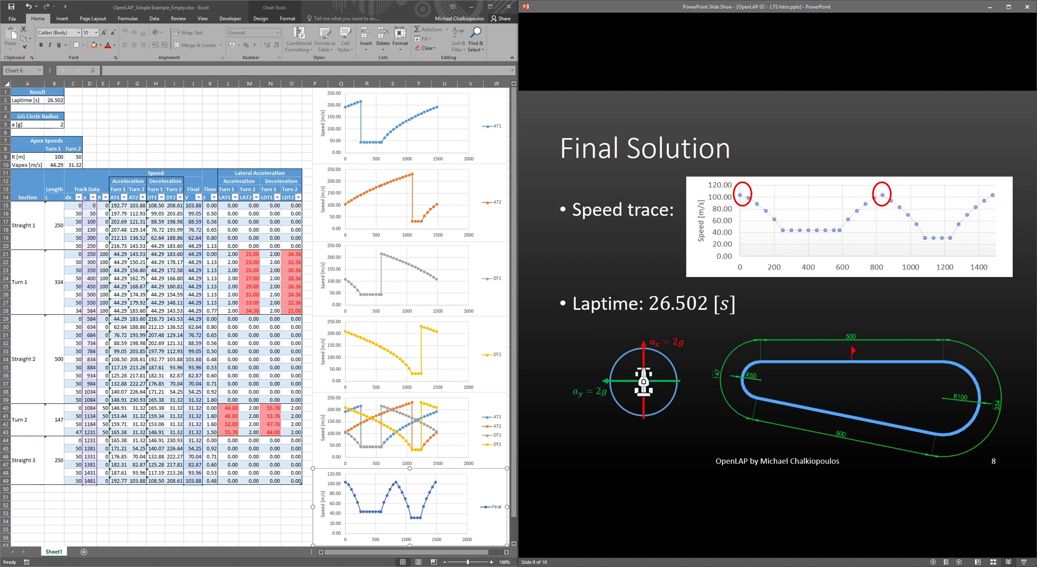
Advance past the lessons-learned slide to slide 10, 'Speeding things up'.
{"action": "key", "text": "Right"}
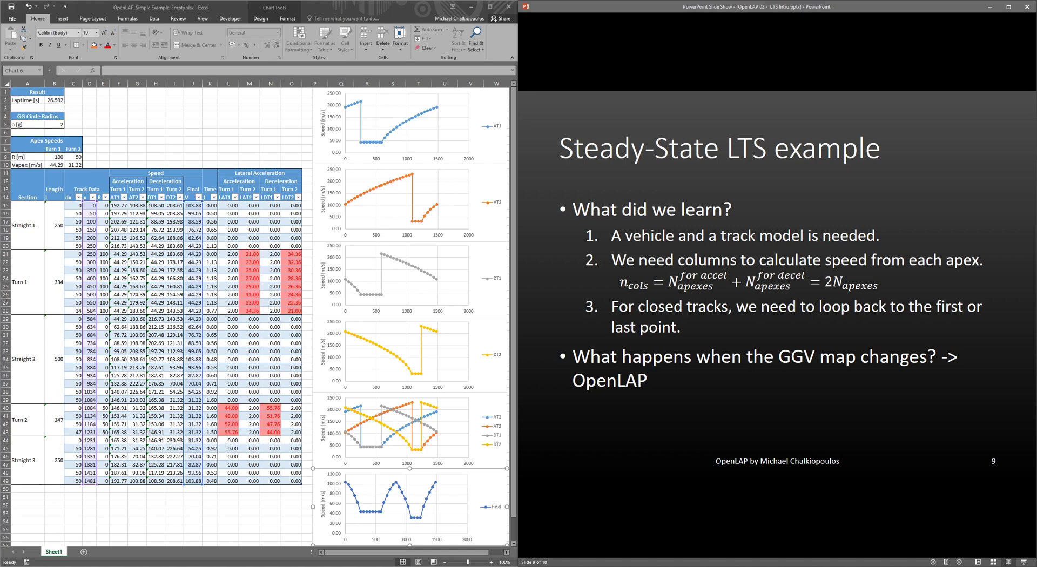
{"action": "key", "text": "Right"}
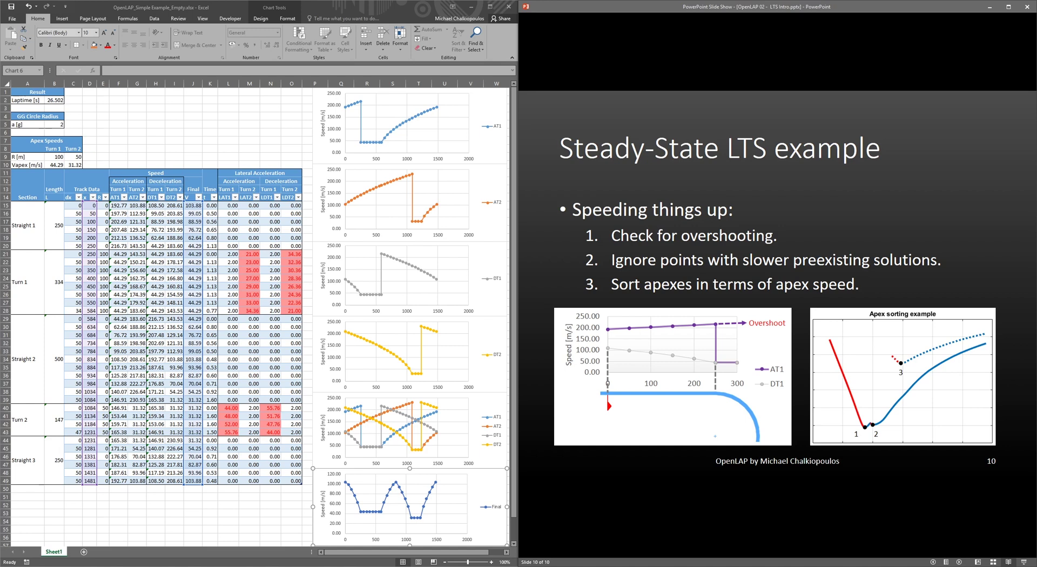
Switch back to the Excel workbook showing the 26.502 s lap time.
{"action": "left_click", "coordinate": [286, 520]}
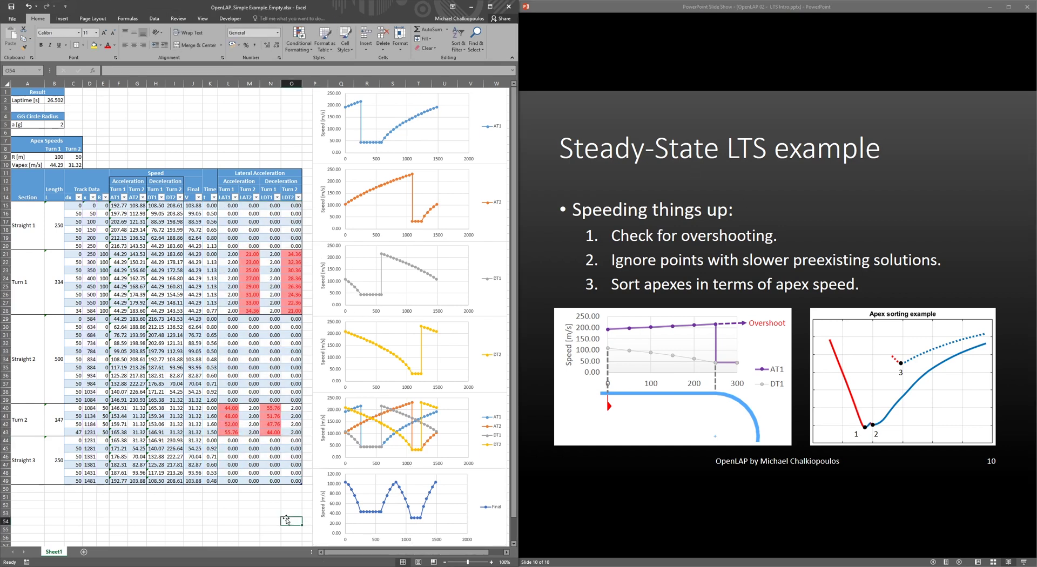